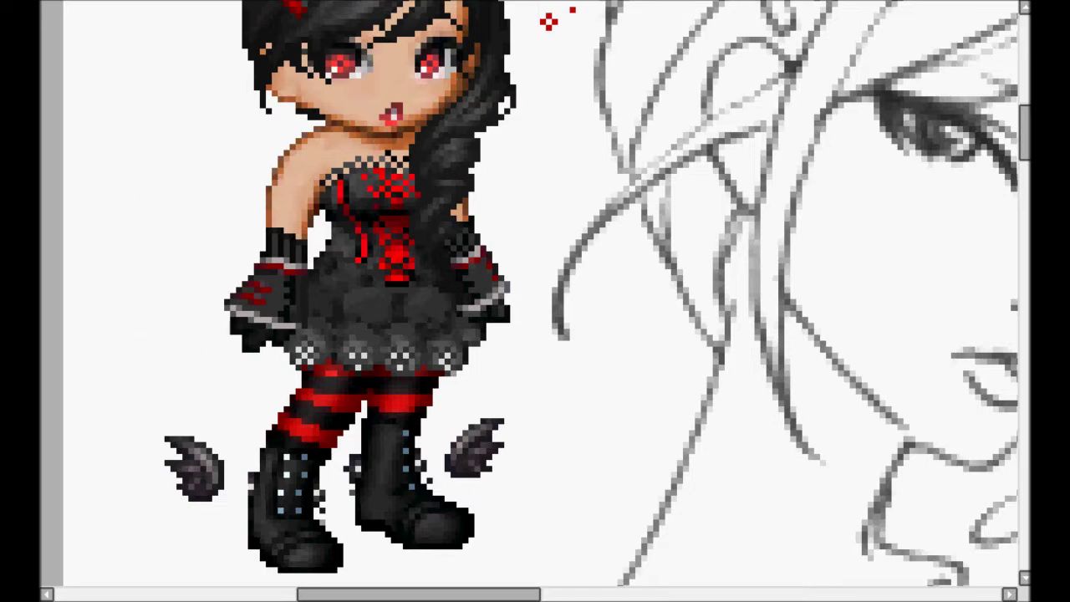
# Cut the entire line art and paste it back onto the canvas.
pyautogui.hotkey('ctrl', '0')
pyautogui.hotkey('ctrl', 'a')
pyautogui.hotkey('ctrl', 'x')
pyautogui.hotkey('ctrl', 'v')
pyautogui.hotkey('ctrl', 'v')
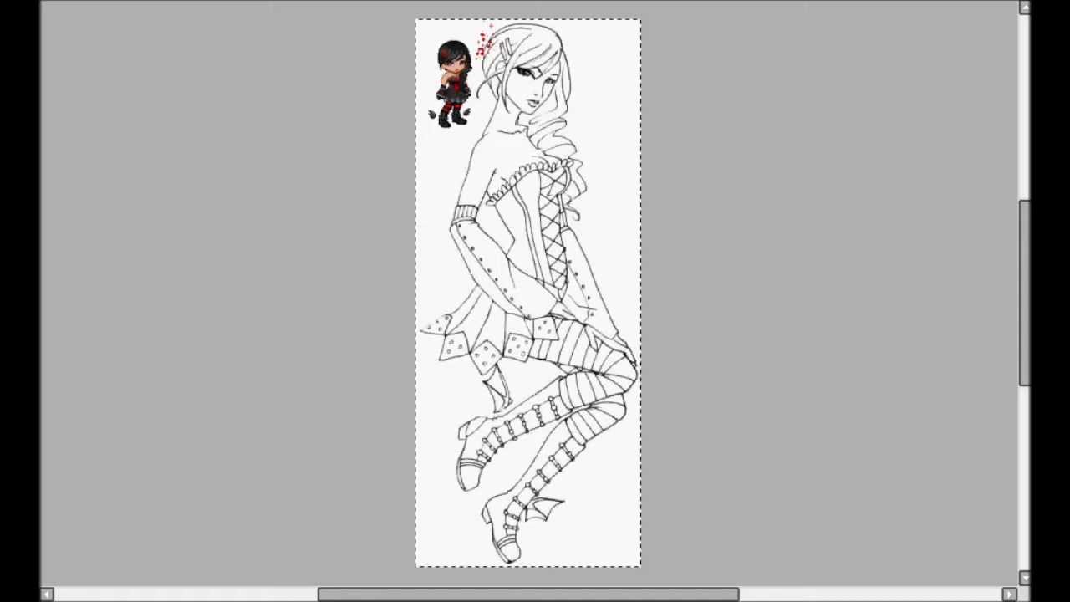
# Paint a flat tan skin base over both hands resting on the thigh.
pyautogui.scroll(3, 510, 297)
pyautogui.moveTo(529, 281)
pyautogui.mouseDown()
pyautogui.moveTo(600, 355)
pyautogui.moveTo(621, 408)
pyautogui.moveTo(660, 393)
pyautogui.mouseUp()
pyautogui.hotkey('ctrl', 'z')
pyautogui.scroll(2, 652, 397)
pyautogui.moveTo(719, 448)
pyautogui.mouseDown()
pyautogui.moveTo(690, 381)
pyautogui.moveTo(660, 360)
pyautogui.moveTo(673, 342)
pyautogui.moveTo(616, 317)
pyautogui.moveTo(664, 292)
pyautogui.mouseUp()
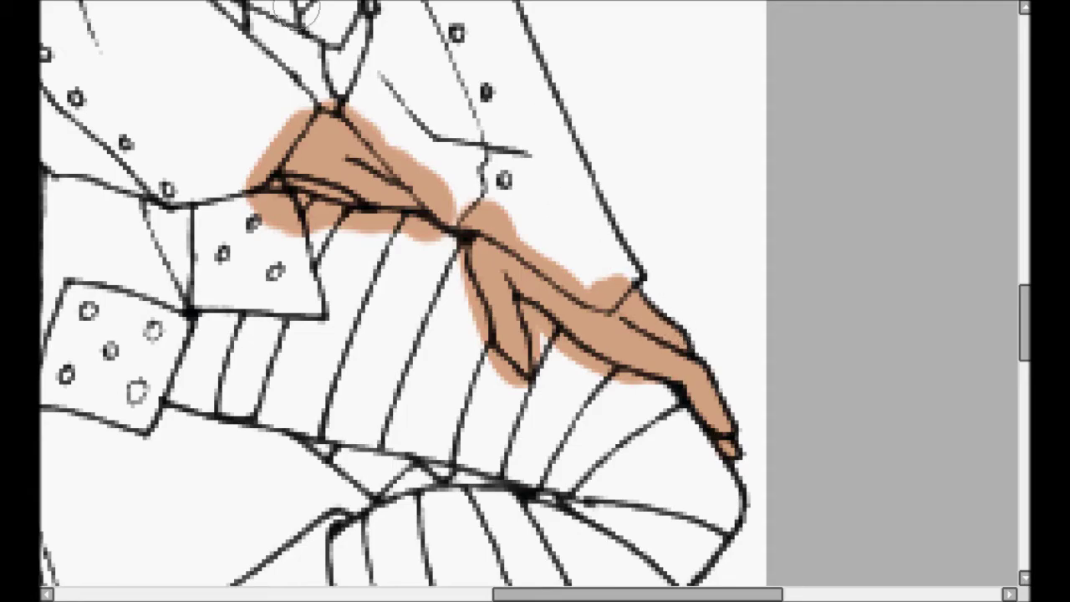
# Paint the tan skin base on the far arm beside the corset lacing and along the near upper arm.
pyautogui.scroll(-3, 297, 7)
pyautogui.scroll(2, 547, 292)
pyautogui.moveTo(548, 291); pyautogui.dragTo(560, 346)
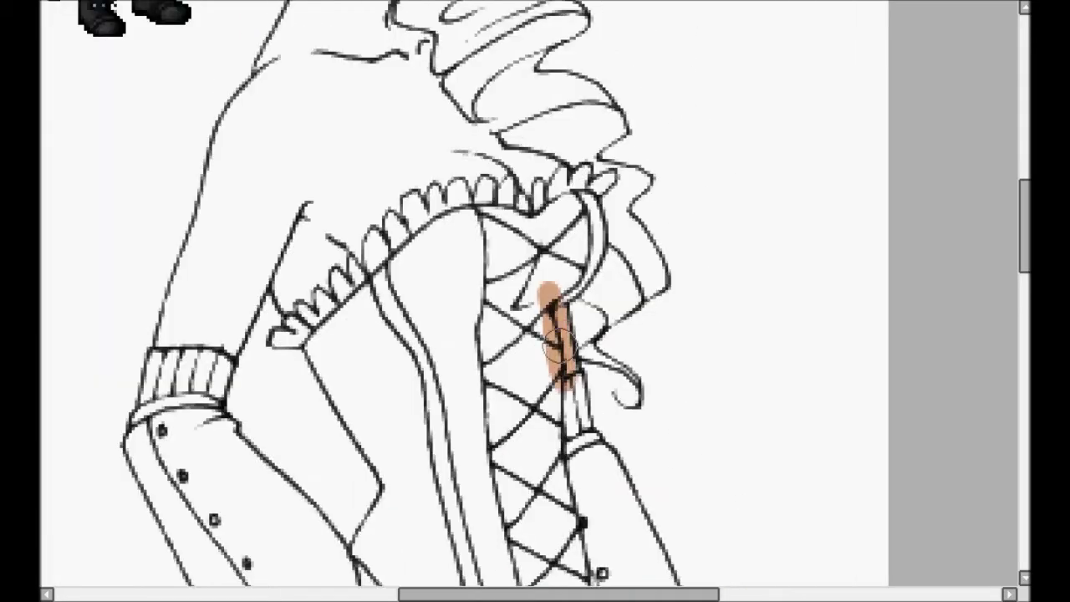
pyautogui.scroll(-3, 273, 360)
pyautogui.scroll(4, 243, 435)
pyautogui.moveTo(228, 464)
pyautogui.mouseDown()
pyautogui.moveTo(355, 113)
pyautogui.moveTo(254, 291)
pyautogui.mouseUp()
pyautogui.moveTo(325, 407)
pyautogui.mouseDown()
pyautogui.moveTo(321, 426)
pyautogui.moveTo(371, 329)
pyautogui.moveTo(415, 410)
pyautogui.mouseUp()
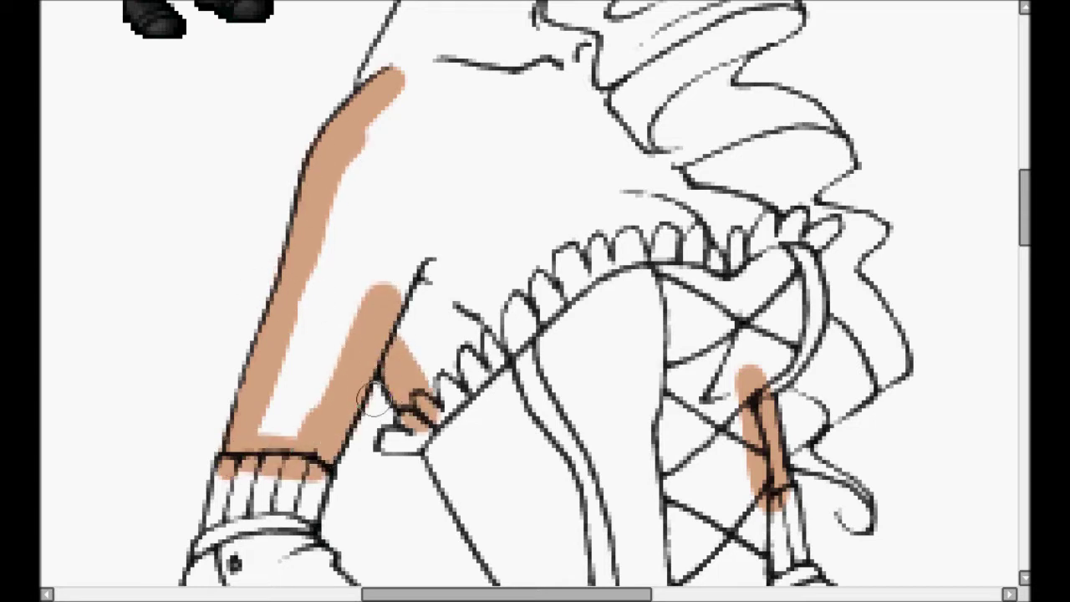
# Fill the shoulder, chest, neck, ear and face with the tan skin base.
pyautogui.moveTo(478, 325)
pyautogui.mouseDown()
pyautogui.moveTo(434, 357)
pyautogui.moveTo(652, 213)
pyautogui.moveTo(650, 195)
pyautogui.moveTo(282, 462)
pyautogui.moveTo(316, 349)
pyautogui.moveTo(459, 232)
pyautogui.mouseUp()
pyautogui.scroll(3, 459, 232)
pyautogui.moveTo(410, 343)
pyautogui.mouseDown()
pyautogui.moveTo(356, 367)
pyautogui.moveTo(403, 274)
pyautogui.moveTo(398, 285)
pyautogui.moveTo(439, 142)
pyautogui.moveTo(436, 74)
pyautogui.moveTo(436, 231)
pyautogui.moveTo(373, 338)
pyautogui.moveTo(460, 212)
pyautogui.moveTo(468, 241)
pyautogui.moveTo(505, 237)
pyautogui.moveTo(563, 287)
pyautogui.moveTo(542, 133)
pyautogui.mouseUp()
pyautogui.scroll(3, 541, 134)
pyautogui.moveTo(433, 249); pyautogui.dragTo(453, 209)
pyautogui.hscroll(1, 453, 209)
pyautogui.scroll(1, 453, 209)
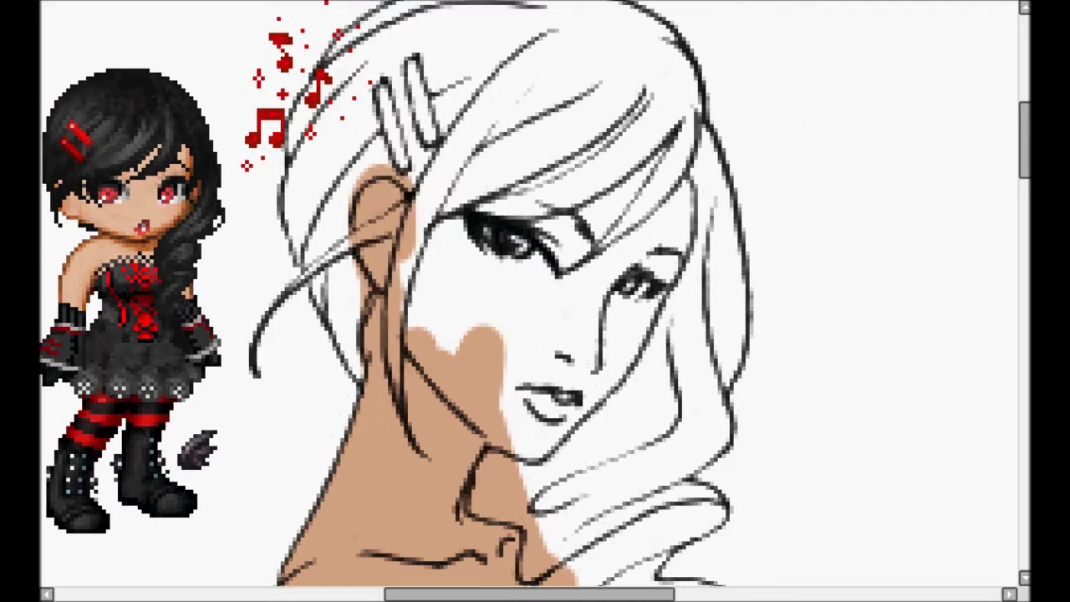
pyautogui.moveTo(653, 142)
pyautogui.mouseDown()
pyautogui.moveTo(468, 251)
pyautogui.moveTo(477, 306)
pyautogui.moveTo(602, 402)
pyautogui.moveTo(650, 259)
pyautogui.moveTo(543, 334)
pyautogui.moveTo(535, 192)
pyautogui.mouseUp()
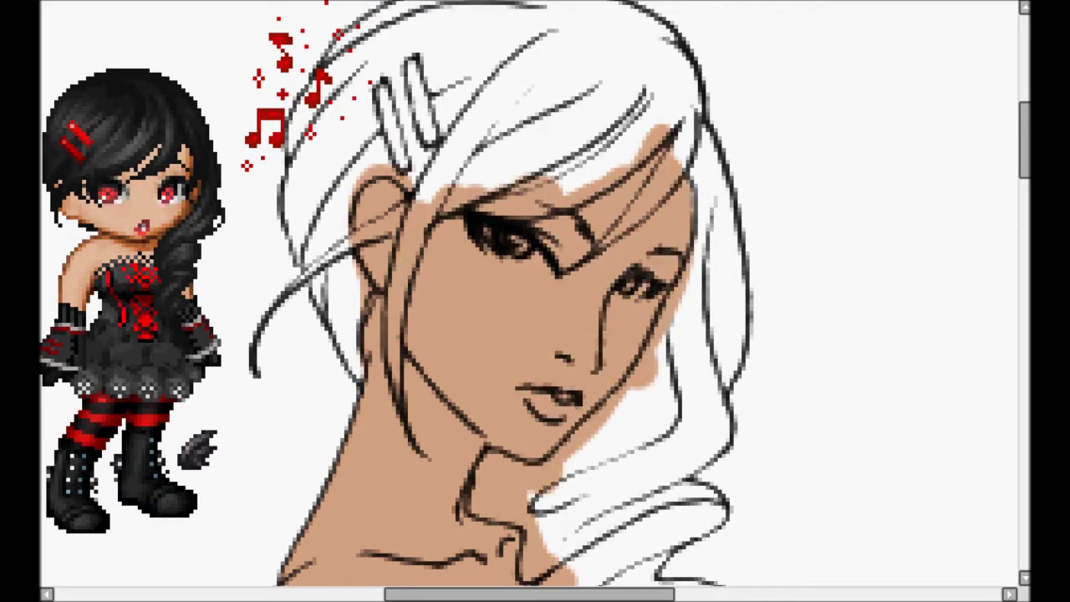
# Add a first soft layer of darker skin shading to both hands.
pyautogui.hotkey('ctrl', '0')
pyautogui.scroll(4, 580, 316)
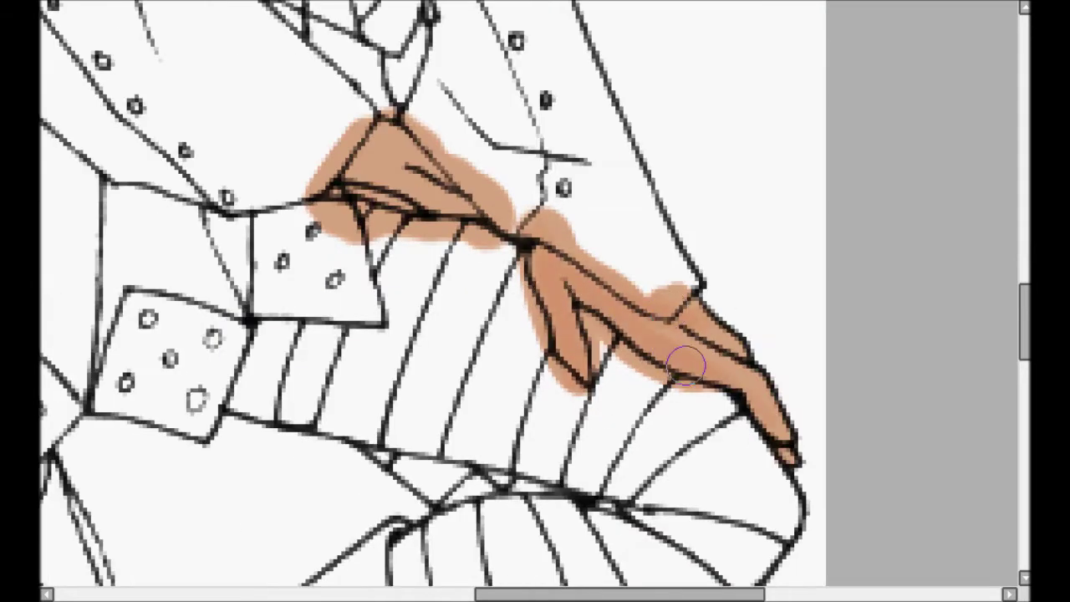
pyautogui.moveTo(373, 134); pyautogui.dragTo(483, 221)
# Shade both upper arms and the chest above the corset ruffle with a slightly darker skin tone.
pyautogui.scroll(-2, 483, 221)
pyautogui.scroll(2, 696, 368)
pyautogui.moveTo(699, 381); pyautogui.dragTo(691, 361)
pyautogui.moveTo(314, 316)
pyautogui.mouseDown()
pyautogui.moveTo(318, 226)
pyautogui.moveTo(348, 280)
pyautogui.moveTo(351, 315)
pyautogui.moveTo(473, 54)
pyautogui.mouseUp()
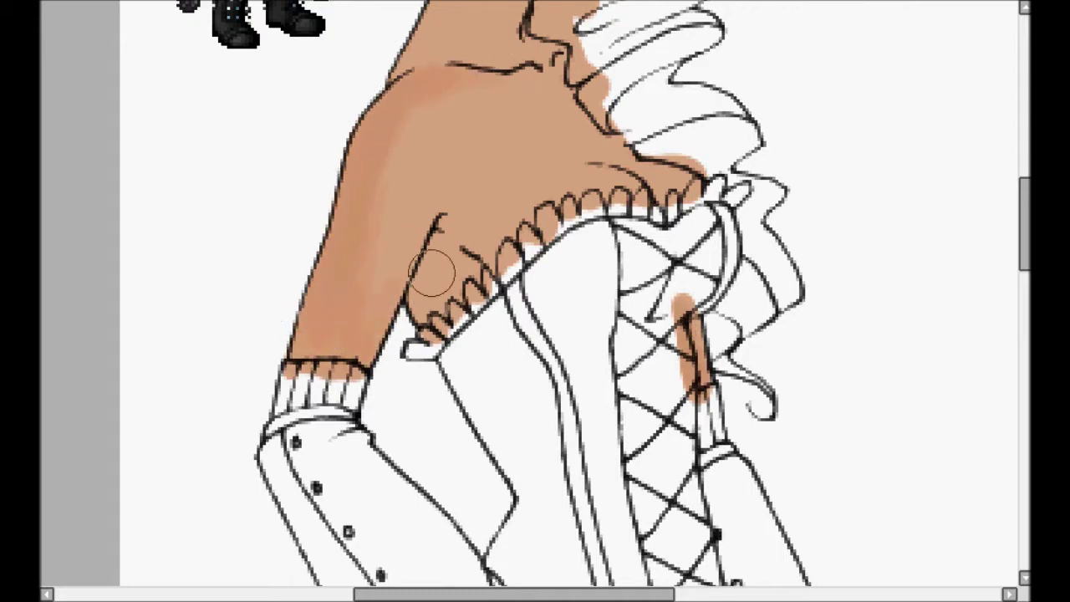
pyautogui.moveTo(422, 284)
pyautogui.mouseDown()
pyautogui.moveTo(465, 260)
pyautogui.moveTo(438, 250)
pyautogui.moveTo(451, 256)
pyautogui.moveTo(435, 269)
pyautogui.moveTo(497, 238)
pyautogui.mouseUp()
pyautogui.moveTo(542, 209); pyautogui.dragTo(576, 195)
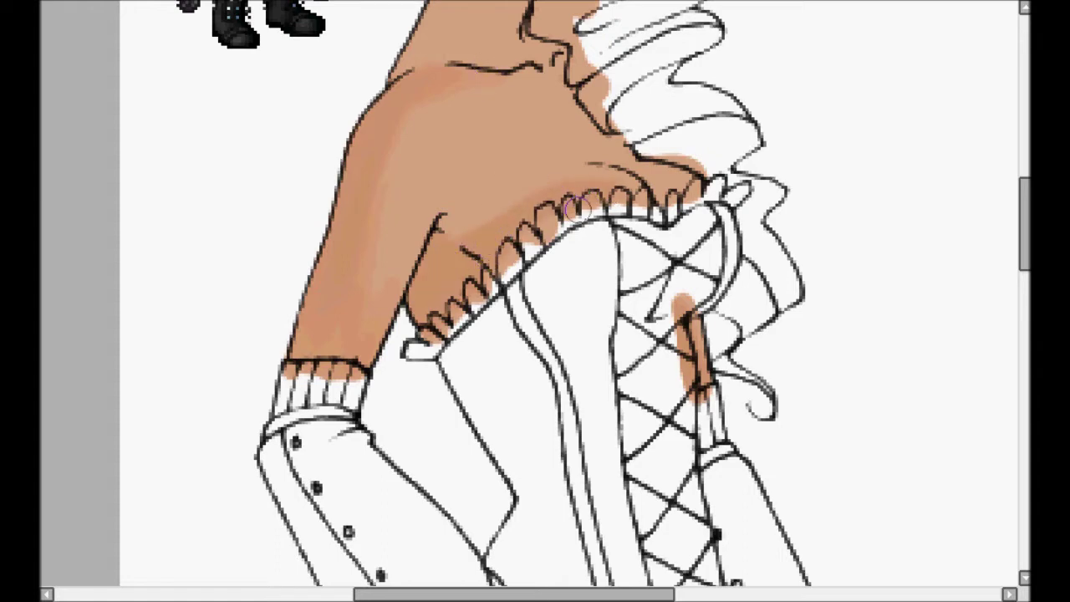
pyautogui.moveTo(697, 173); pyautogui.dragTo(601, 319)
pyautogui.moveTo(497, 266)
pyautogui.mouseDown()
pyautogui.moveTo(447, 181)
pyautogui.moveTo(399, 296)
pyautogui.mouseUp()
pyautogui.moveTo(289, 317)
pyautogui.mouseDown()
pyautogui.moveTo(318, 170)
pyautogui.moveTo(314, 192)
pyautogui.moveTo(394, 253)
pyautogui.mouseUp()
# Shade the neck, jawline, cheek and eye area of the face with the slightly darker skin tone.
pyautogui.moveTo(330, 176); pyautogui.dragTo(339, 254)
pyautogui.moveTo(445, 145); pyautogui.dragTo(498, 132)
pyautogui.moveTo(481, 196); pyautogui.dragTo(512, 166)
pyautogui.moveTo(497, 255); pyautogui.dragTo(505, 216)
pyautogui.moveTo(359, 198); pyautogui.dragTo(361, 256)
pyautogui.moveTo(378, 147); pyautogui.dragTo(374, 285)
pyautogui.moveTo(362, 157); pyautogui.dragTo(378, 243)
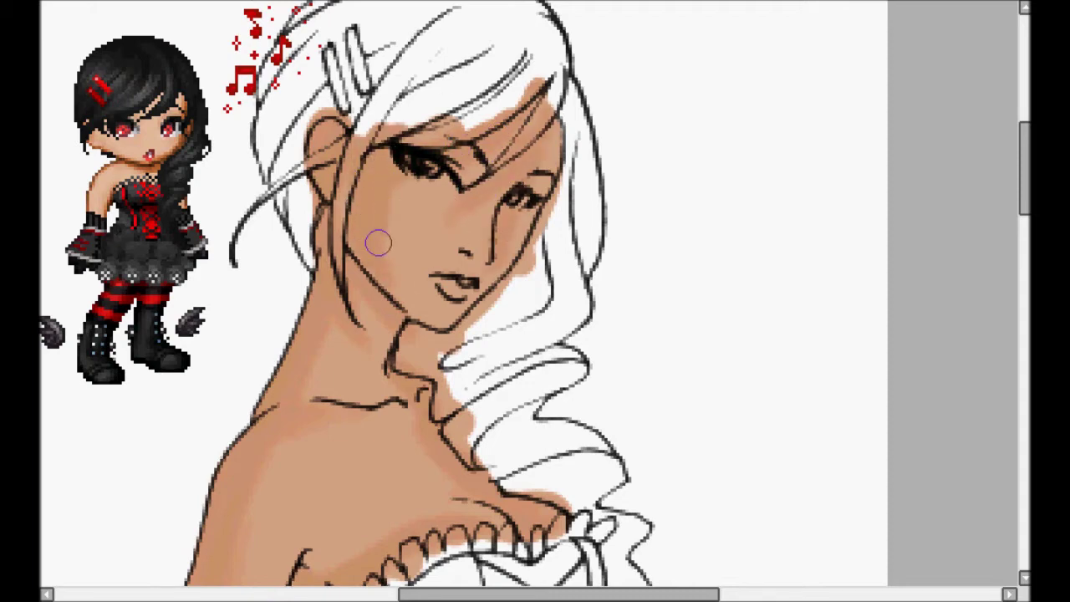
pyautogui.moveTo(403, 290); pyautogui.dragTo(399, 179)
pyautogui.scroll(1, 352, 307)
pyautogui.moveTo(284, 299); pyautogui.dragTo(408, 294)
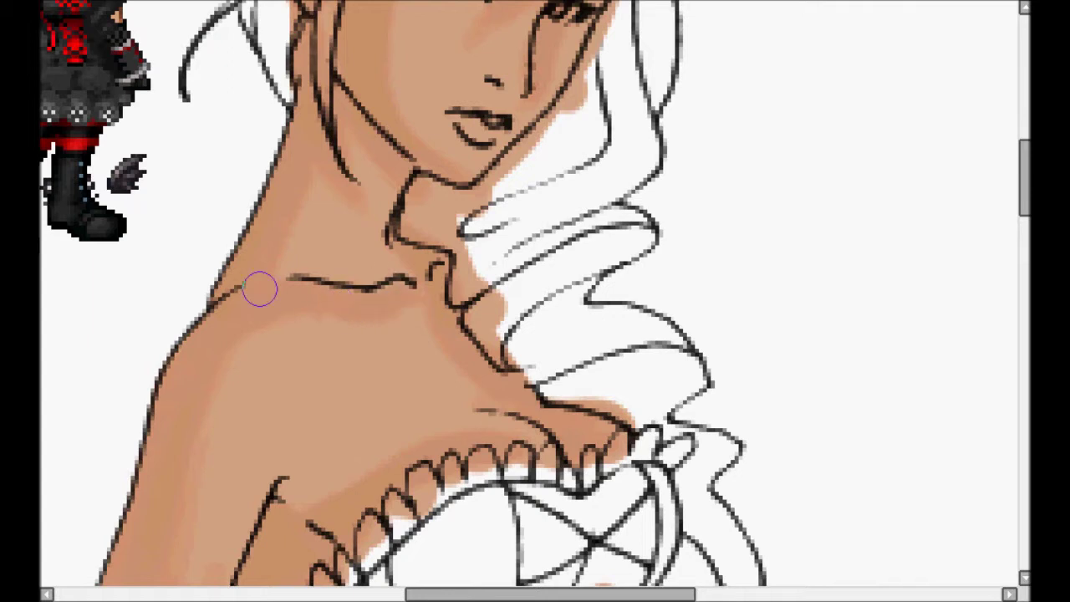
pyautogui.moveTo(339, 244); pyautogui.dragTo(267, 372)
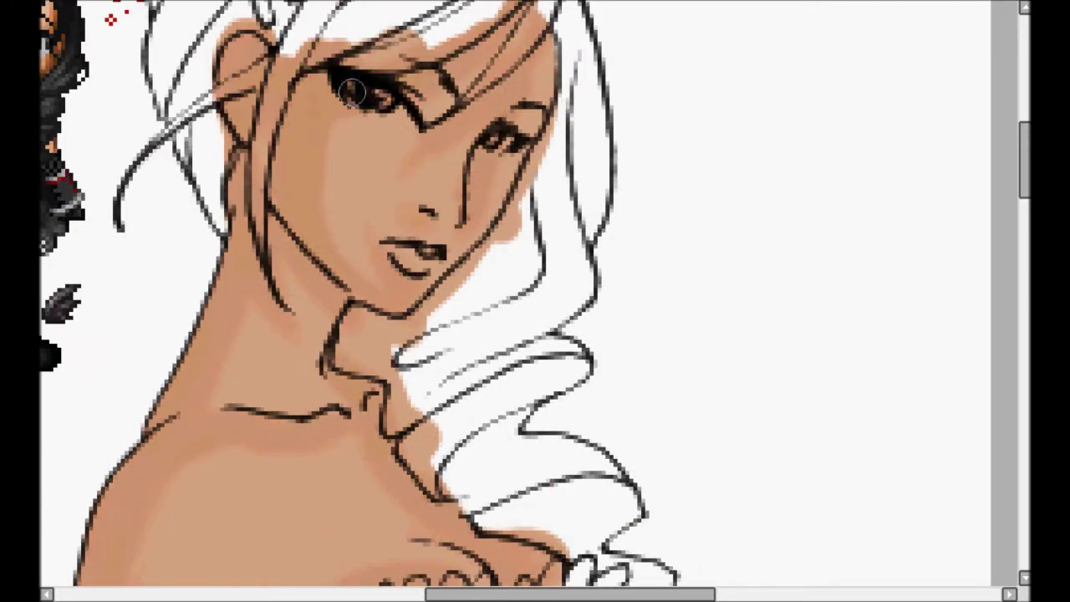
# Deepen the shadows at the armpit, upper arm and chest edge with a reddish-brown skin tone.
pyautogui.scroll(-2, 352, 118)
pyautogui.scroll(3, 287, 187)
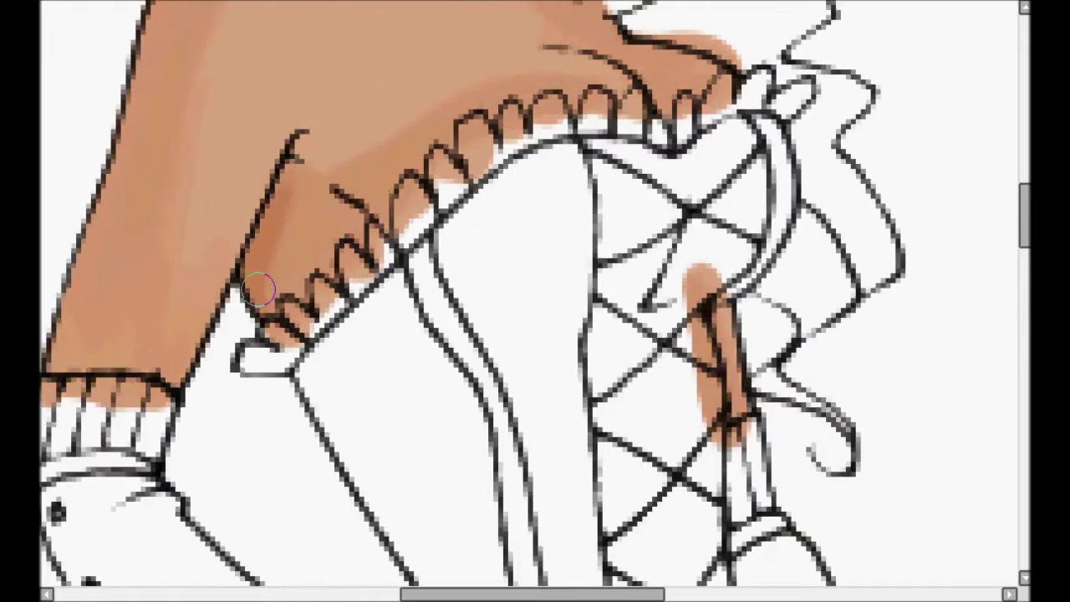
pyautogui.moveTo(275, 255)
pyautogui.mouseDown()
pyautogui.moveTo(335, 263)
pyautogui.moveTo(359, 228)
pyautogui.moveTo(327, 193)
pyautogui.moveTo(352, 255)
pyautogui.mouseUp()
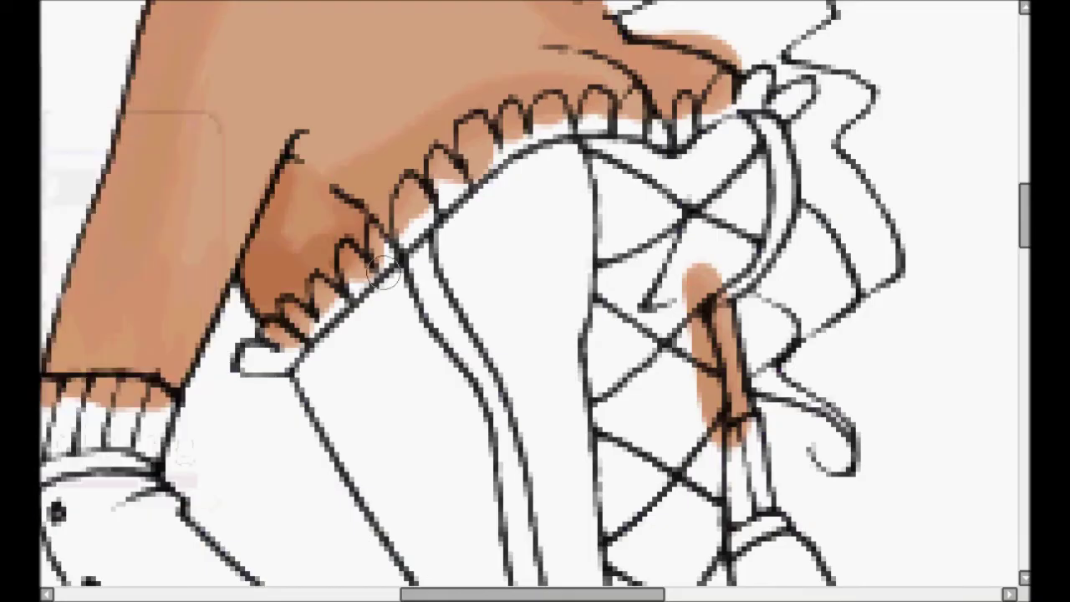
pyautogui.moveTo(126, 148)
pyautogui.mouseDown()
pyautogui.moveTo(103, 327)
pyautogui.moveTo(84, 307)
pyautogui.moveTo(140, 321)
pyautogui.mouseUp()
pyautogui.moveTo(94, 45); pyautogui.dragTo(134, 266)
pyautogui.moveTo(144, 451)
pyautogui.mouseDown()
pyautogui.moveTo(203, 236)
pyautogui.moveTo(260, 148)
pyautogui.moveTo(354, 110)
pyautogui.mouseUp()
pyautogui.moveTo(214, 255); pyautogui.dragTo(166, 456)
pyautogui.moveTo(232, 292)
pyautogui.mouseDown()
pyautogui.moveTo(257, 283)
pyautogui.moveTo(241, 286)
pyautogui.moveTo(316, 80)
pyautogui.moveTo(225, 319)
pyautogui.moveTo(279, 229)
pyautogui.moveTo(315, 274)
pyautogui.mouseUp()
pyautogui.moveTo(329, 181)
pyautogui.mouseDown()
pyautogui.moveTo(321, 268)
pyautogui.moveTo(356, 261)
pyautogui.moveTo(403, 292)
pyautogui.mouseUp()
# Deepen the reddish-brown shadows along the cheek, forehead, nose and far side of the face.
pyautogui.moveTo(383, 252); pyautogui.dragTo(423, 83)
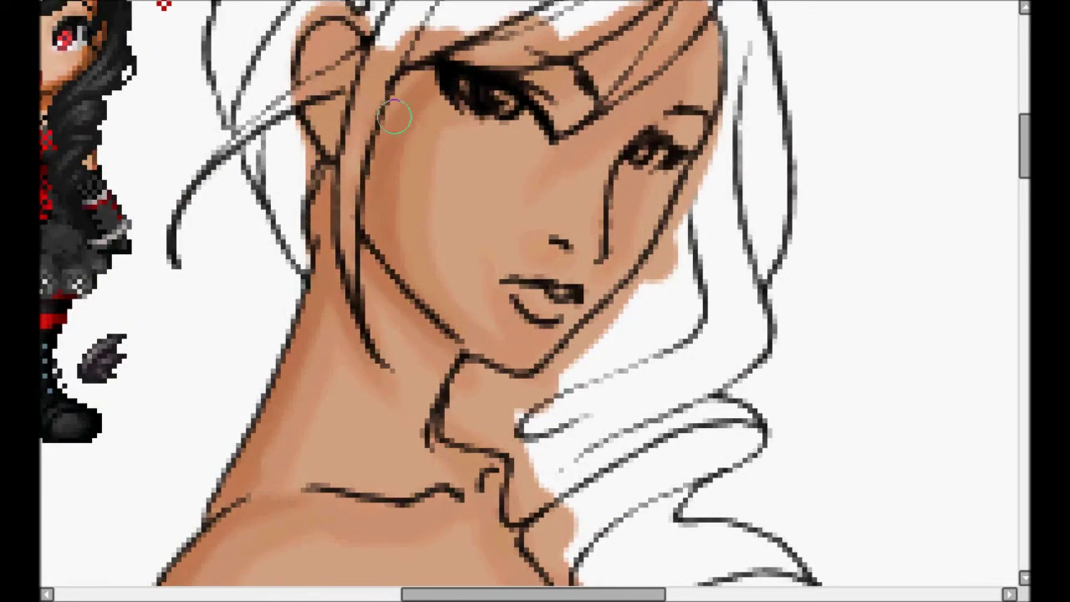
pyautogui.moveTo(527, 26); pyautogui.dragTo(485, 116)
pyautogui.moveTo(480, 185)
pyautogui.mouseDown()
pyautogui.moveTo(582, 125)
pyautogui.moveTo(627, 64)
pyautogui.mouseUp()
pyautogui.moveTo(556, 224); pyautogui.dragTo(594, 171)
pyautogui.moveTo(549, 345)
pyautogui.mouseDown()
pyautogui.moveTo(509, 354)
pyautogui.moveTo(546, 256)
pyautogui.moveTo(607, 210)
pyautogui.mouseUp()
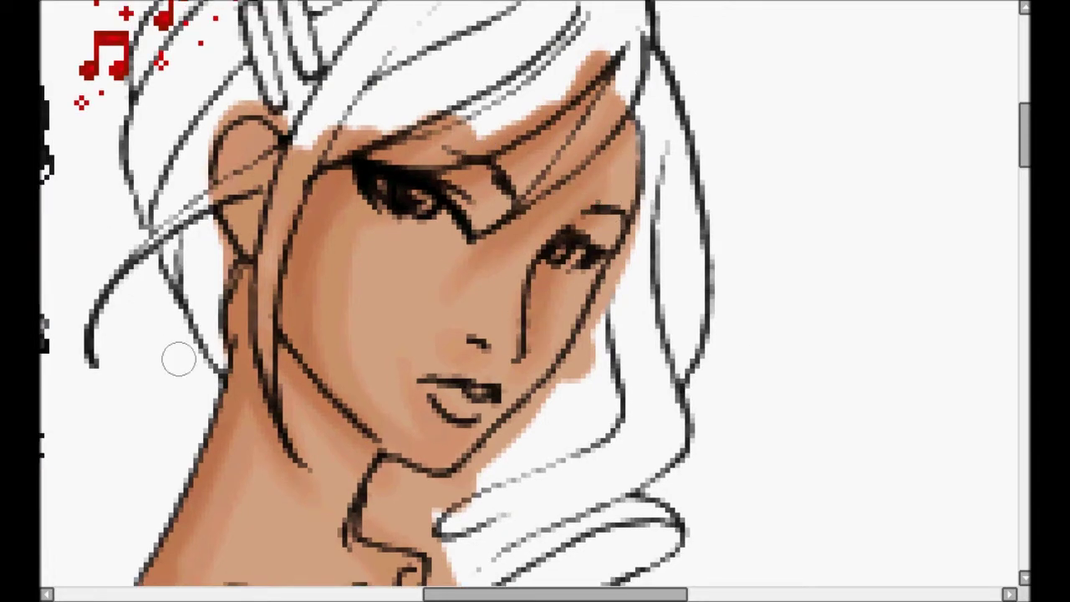
pyautogui.moveTo(600, 158); pyautogui.dragTo(612, 217)
# Build up darker skin shadows on the neck, the chest by the ruffle and the arm above the glove cuff.
pyautogui.scroll(-5, 232, 211)
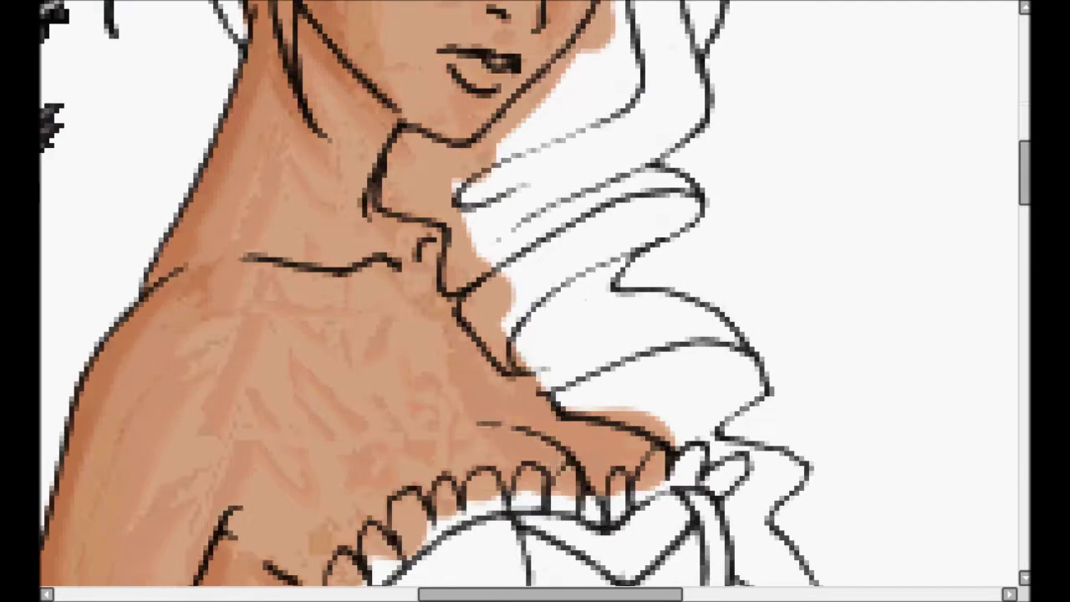
pyautogui.moveTo(390, 223); pyautogui.dragTo(444, 229)
pyautogui.moveTo(436, 263); pyautogui.dragTo(400, 36)
pyautogui.moveTo(259, 365)
pyautogui.mouseDown()
pyautogui.moveTo(290, 316)
pyautogui.moveTo(394, 264)
pyautogui.moveTo(509, 253)
pyautogui.mouseUp()
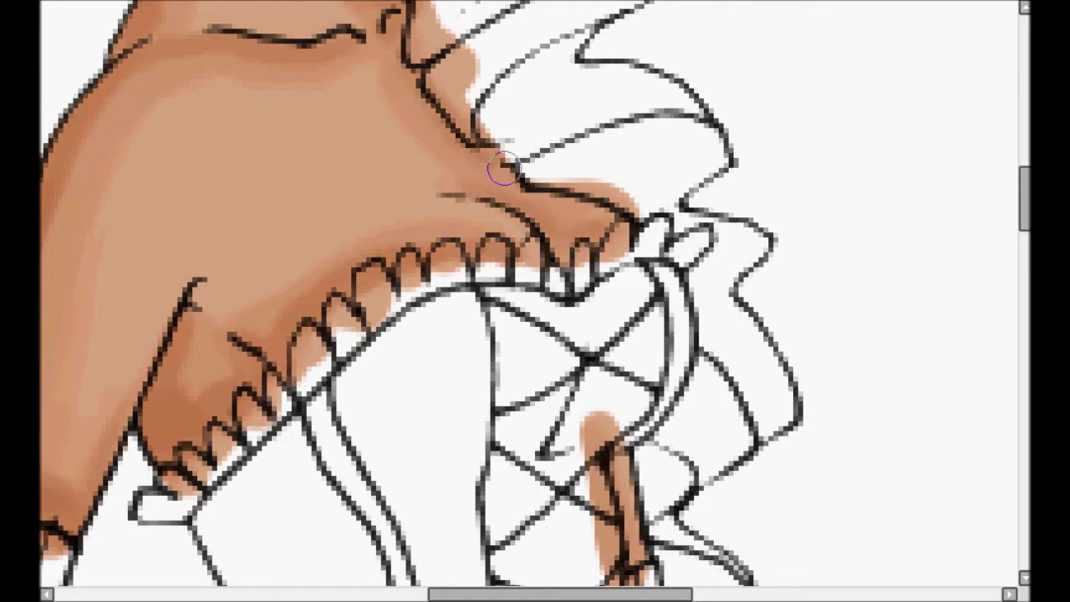
pyautogui.moveTo(121, 414); pyautogui.dragTo(241, 313)
pyautogui.moveTo(293, 212)
pyautogui.mouseDown()
pyautogui.moveTo(265, 328)
pyautogui.moveTo(287, 349)
pyautogui.mouseUp()
pyautogui.moveTo(374, 256); pyautogui.dragTo(341, 292)
pyautogui.moveTo(86, 366)
pyautogui.mouseDown()
pyautogui.moveTo(66, 441)
pyautogui.moveTo(188, 433)
pyautogui.mouseUp()
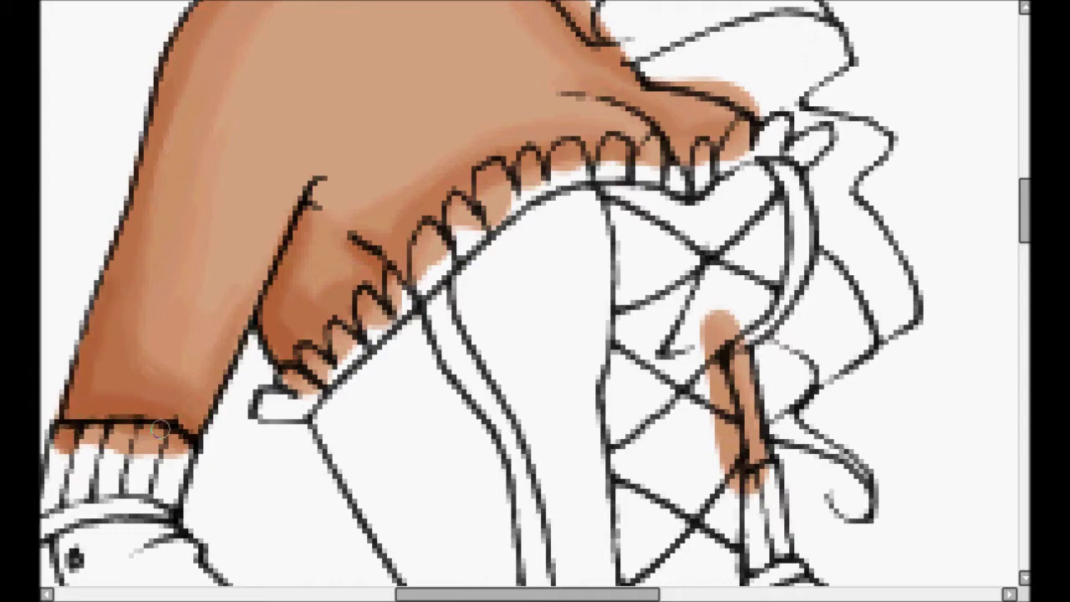
# Shade the back of the near hand and its fingers with the darker reddish-brown tone.
pyautogui.scroll(-5, 311, 201)
pyautogui.hscroll(3, 311, 201)
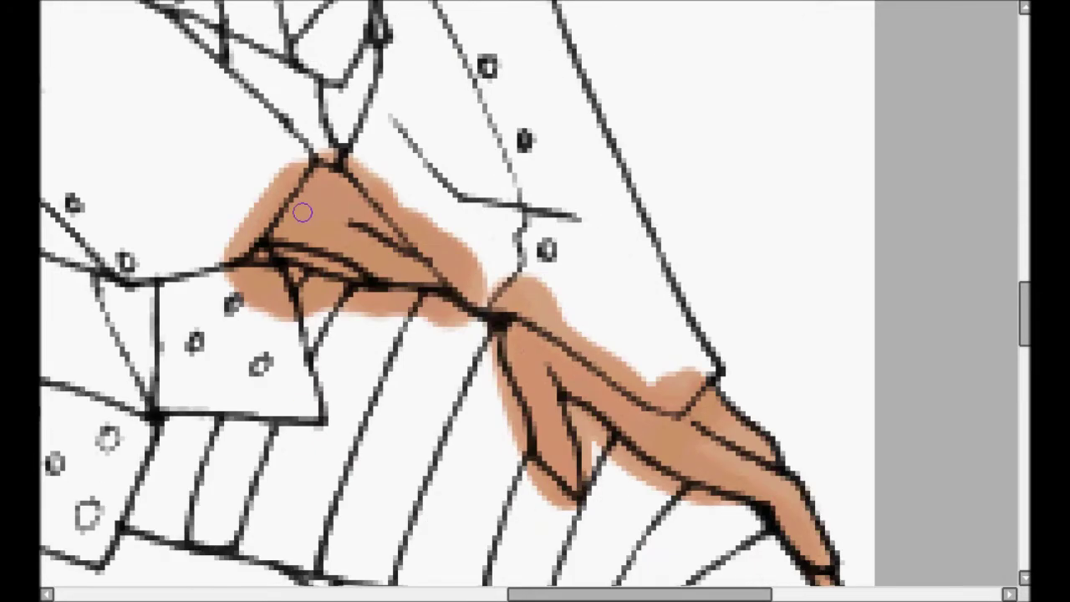
pyautogui.moveTo(285, 213)
pyautogui.mouseDown()
pyautogui.moveTo(386, 279)
pyautogui.moveTo(336, 183)
pyautogui.moveTo(408, 258)
pyautogui.mouseUp()
pyautogui.moveTo(322, 248); pyautogui.dragTo(422, 265)
pyautogui.moveTo(537, 398)
pyautogui.mouseDown()
pyautogui.moveTo(358, 281)
pyautogui.moveTo(496, 288)
pyautogui.moveTo(346, 209)
pyautogui.moveTo(371, 359)
pyautogui.mouseUp()
pyautogui.moveTo(420, 276); pyautogui.dragTo(649, 486)
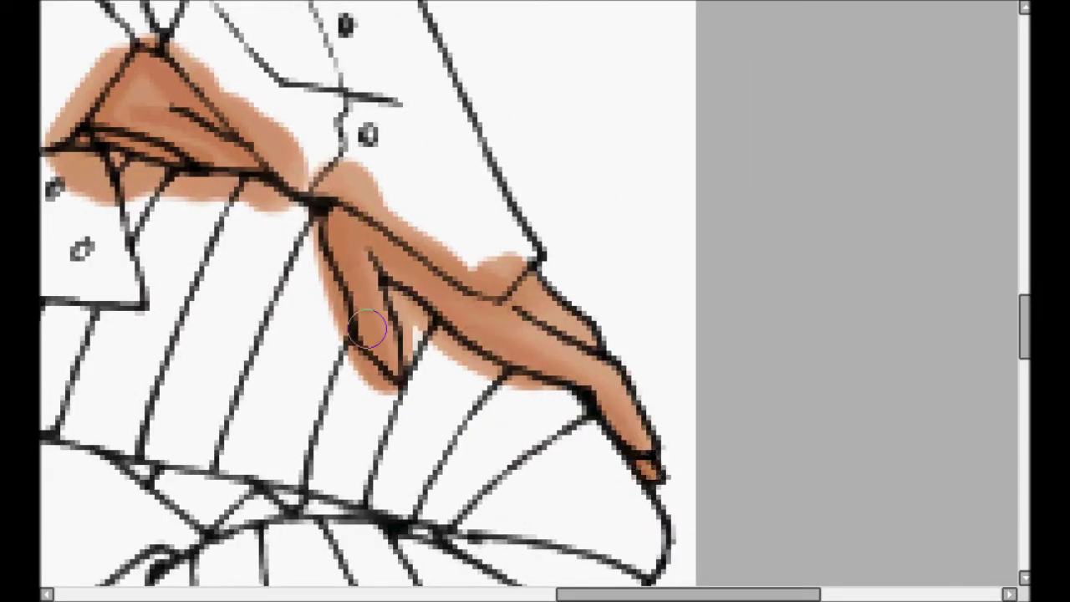
# Deepen the shadows between the fingers and along the far hand on the knee.
pyautogui.moveTo(345, 259); pyautogui.dragTo(365, 344)
pyautogui.moveTo(333, 192); pyautogui.dragTo(509, 301)
pyautogui.moveTo(260, 34); pyautogui.dragTo(537, 568)
pyautogui.moveTo(334, 21); pyautogui.dragTo(514, 577)
pyautogui.moveTo(334, 268); pyautogui.dragTo(386, 217)
pyautogui.moveTo(275, 138); pyautogui.dragTo(227, 206)
pyautogui.moveTo(306, 272); pyautogui.dragTo(351, 171)
pyautogui.moveTo(418, 33); pyautogui.dragTo(318, 552)
pyautogui.click(306, 1)
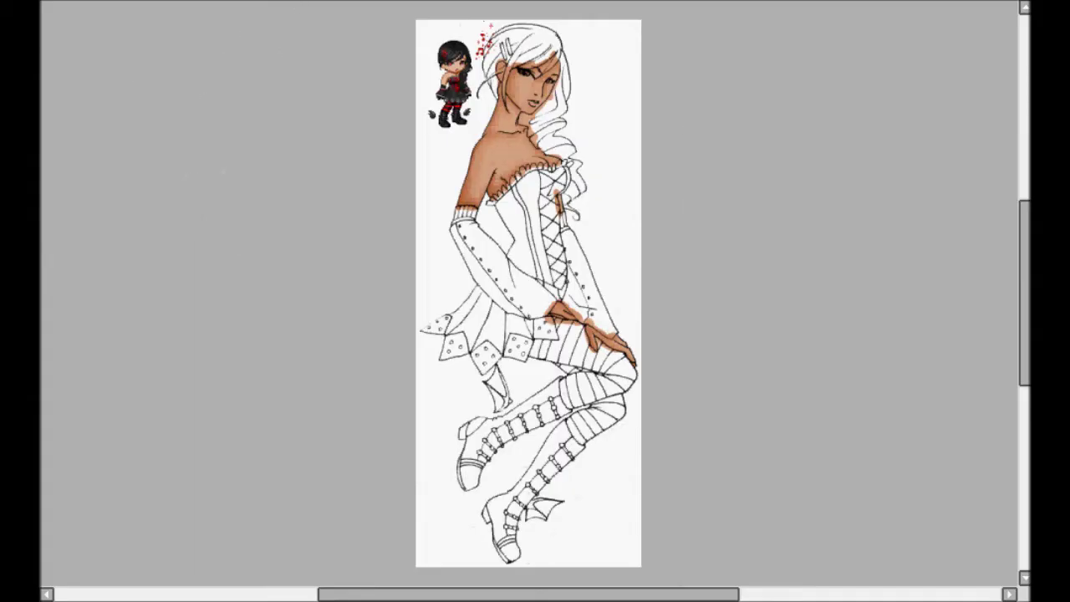
# Blend the skin shading on the shoulder, upper arm and chest into smooth gradients.
pyautogui.scroll(5, 488, 258)
pyautogui.scroll(1, 490, 218)
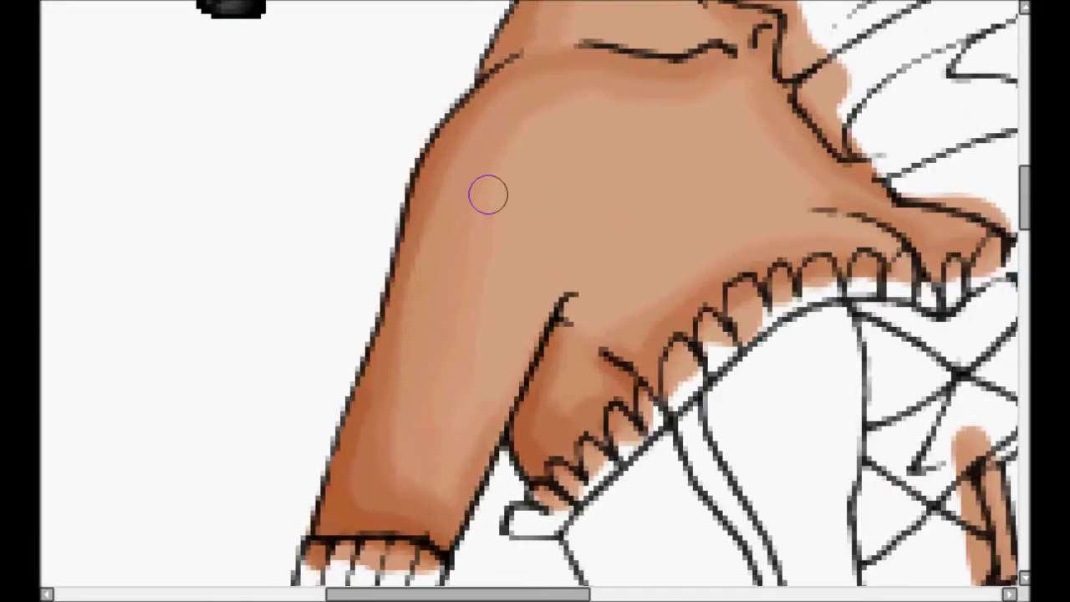
pyautogui.moveTo(551, 135); pyautogui.dragTo(485, 176)
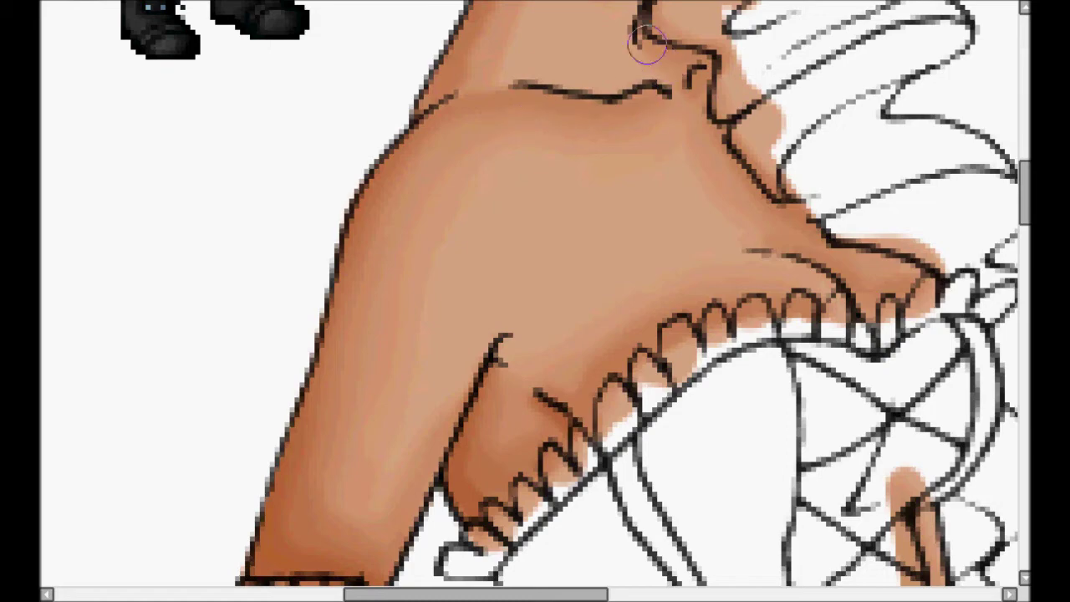
pyautogui.moveTo(572, 40); pyautogui.dragTo(484, 279)
pyautogui.scroll(-5, 489, 117)
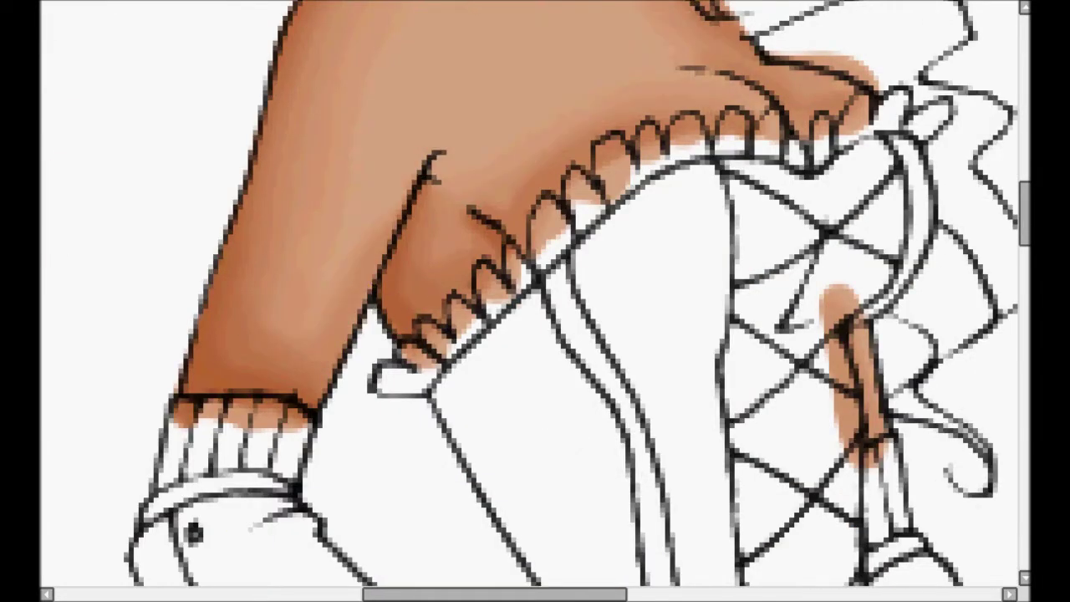
# Blend the skin shading on the face, neck and collarbone into smooth gradients.
pyautogui.scroll(5, 421, 155)
pyautogui.moveTo(300, 134)
pyautogui.mouseDown()
pyautogui.moveTo(301, 192)
pyautogui.moveTo(321, 101)
pyautogui.mouseUp()
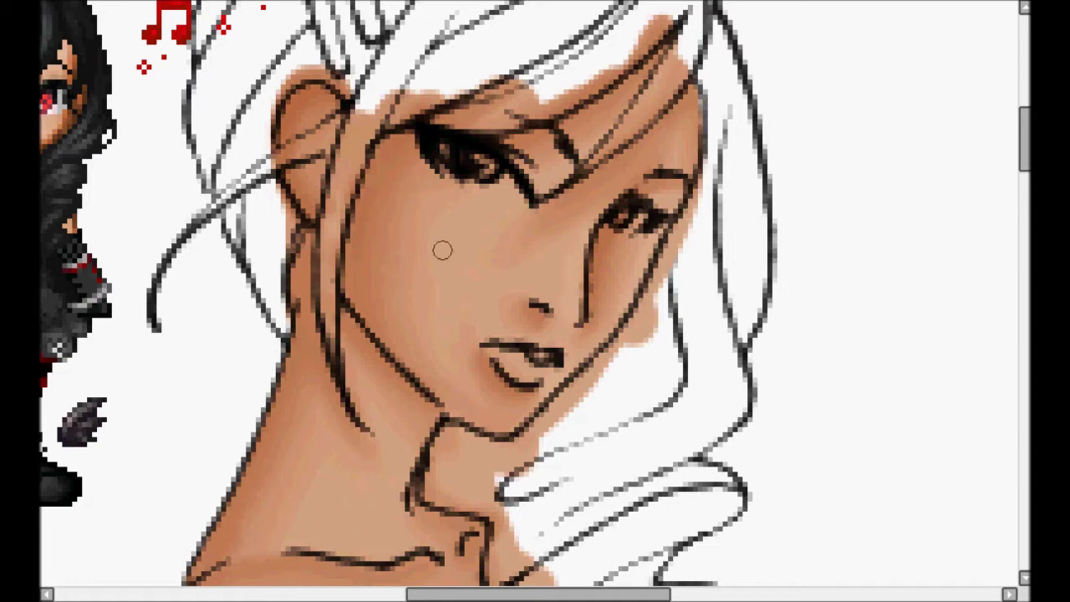
pyautogui.scroll(-3, 357, 336)
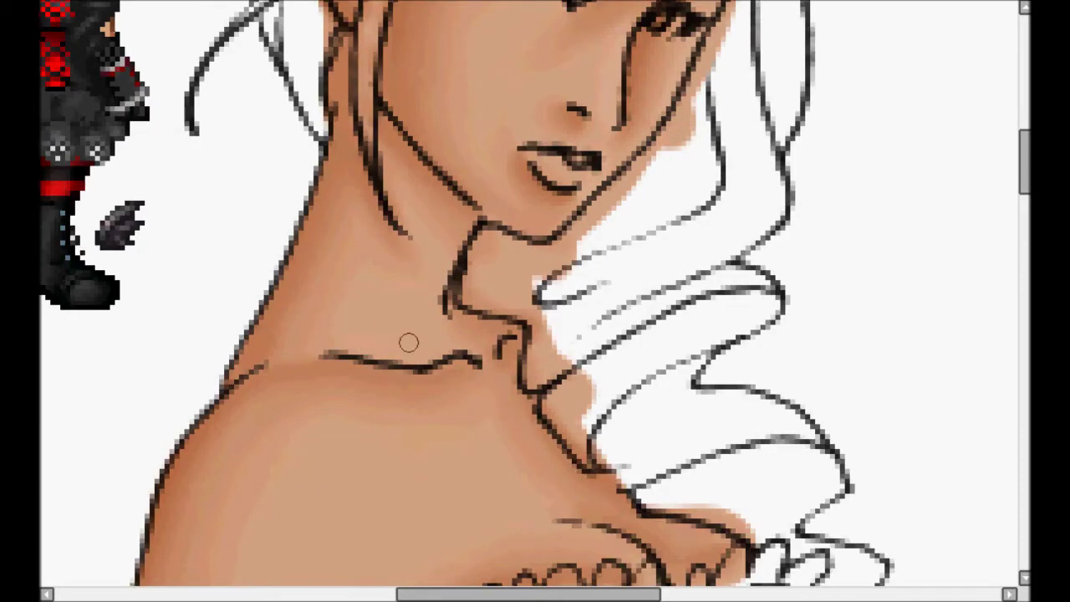
pyautogui.scroll(-3, 369, 345)
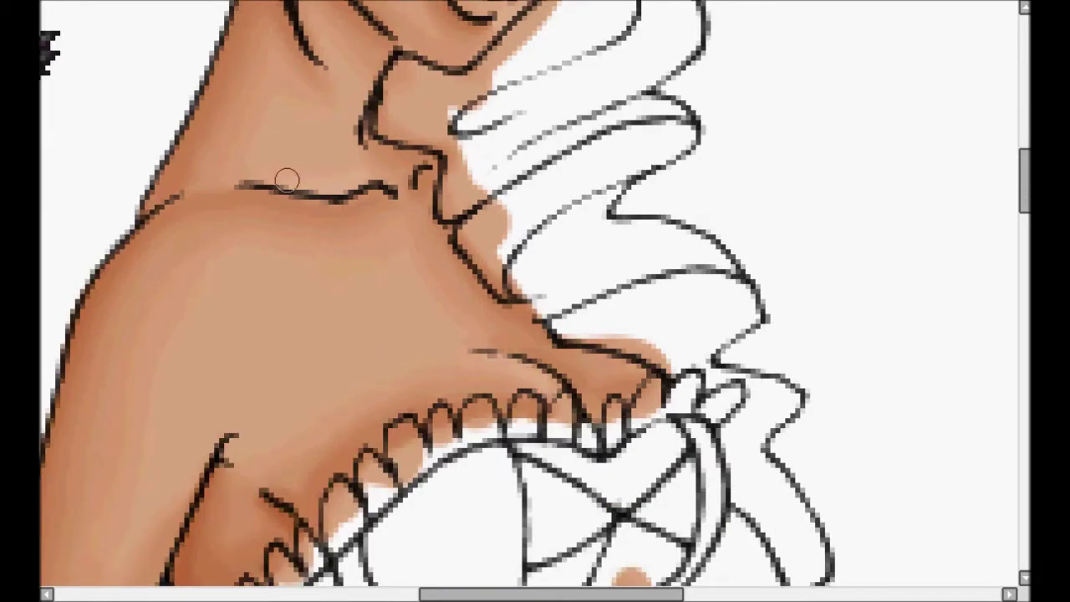
pyautogui.moveTo(468, 117); pyautogui.dragTo(351, 467)
# Paint the two hair clips with a flat muted red.
pyautogui.scroll(-3, 535, 294)
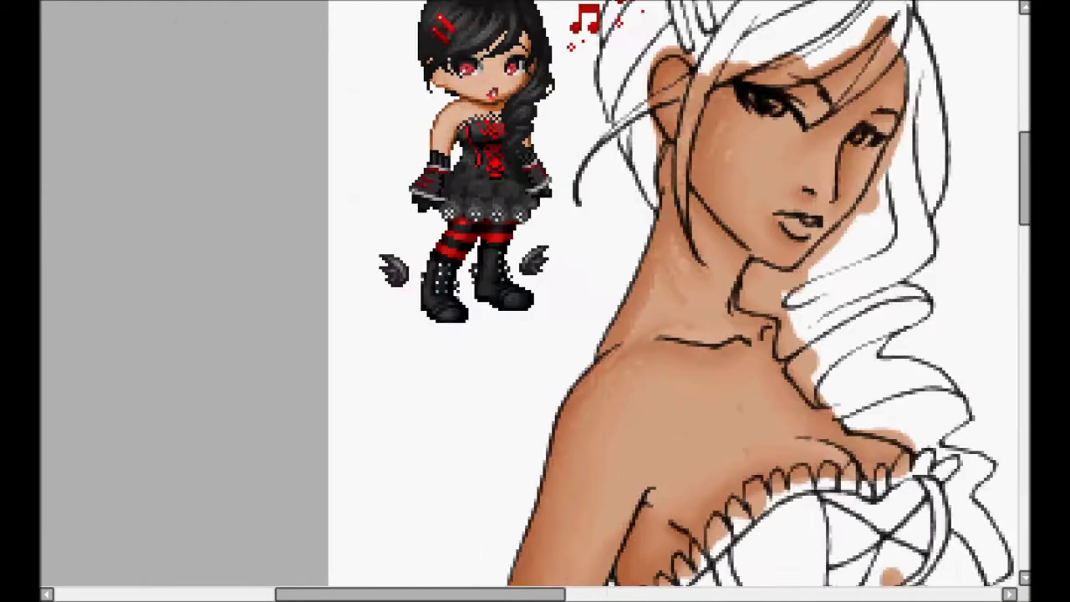
pyautogui.scroll(2, 535, 294)
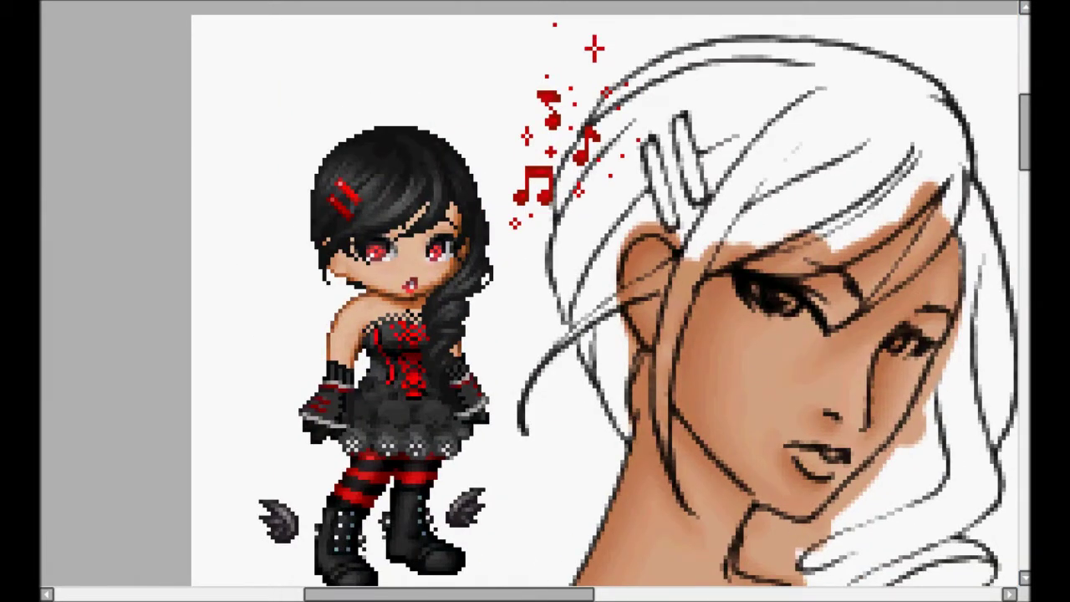
pyautogui.moveTo(602, 209)
pyautogui.mouseDown()
pyautogui.moveTo(581, 203)
pyautogui.moveTo(516, 223)
pyautogui.mouseUp()
pyautogui.moveTo(565, 161)
pyautogui.mouseDown()
pyautogui.moveTo(583, 236)
pyautogui.moveTo(593, 126)
pyautogui.mouseUp()
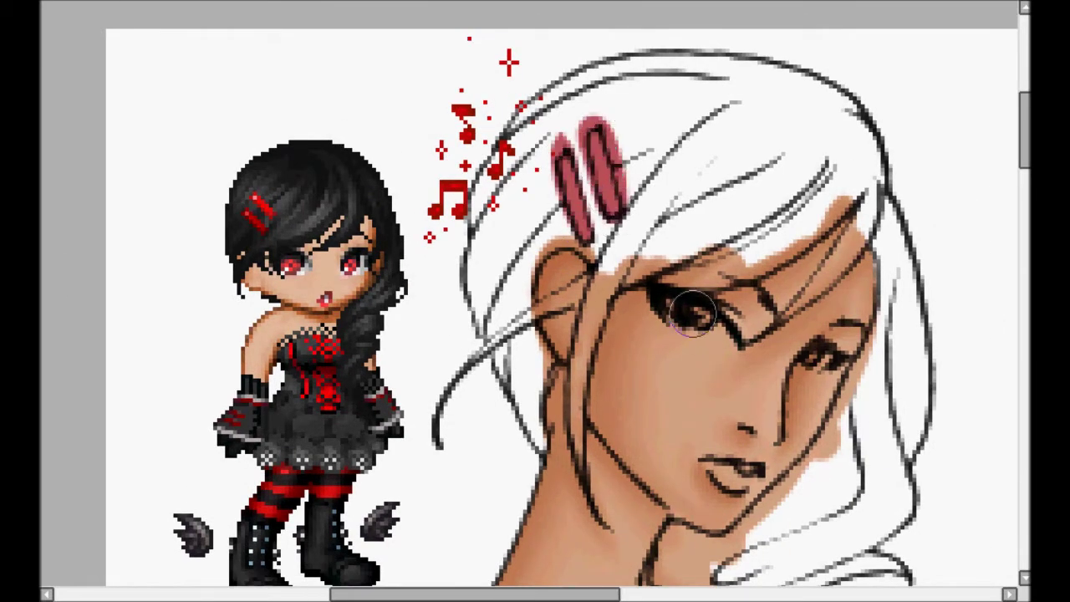
# Color both irises and the lips with the muted red.
pyautogui.moveTo(703, 318); pyautogui.dragTo(527, 296)
pyautogui.moveTo(642, 338); pyautogui.dragTo(636, 343)
pyautogui.moveTo(468, 412); pyautogui.dragTo(569, 474)
pyautogui.scroll(-5, 561, 444)
pyautogui.hscroll(2, 502, 334)
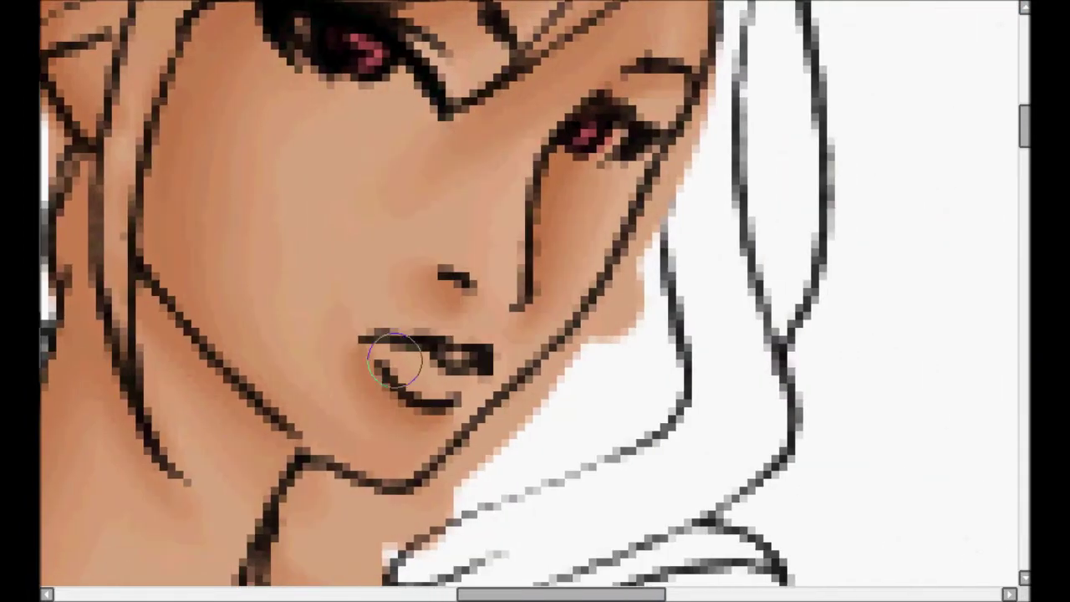
pyautogui.moveTo(378, 353)
pyautogui.mouseDown()
pyautogui.moveTo(426, 389)
pyautogui.moveTo(459, 353)
pyautogui.moveTo(481, 368)
pyautogui.mouseUp()
# Paint the stocking stripe beside the skirt hem and the small gap under the near hand with the flat muted red.
pyautogui.scroll(-5, 353, 29)
pyautogui.scroll(3, 352, 29)
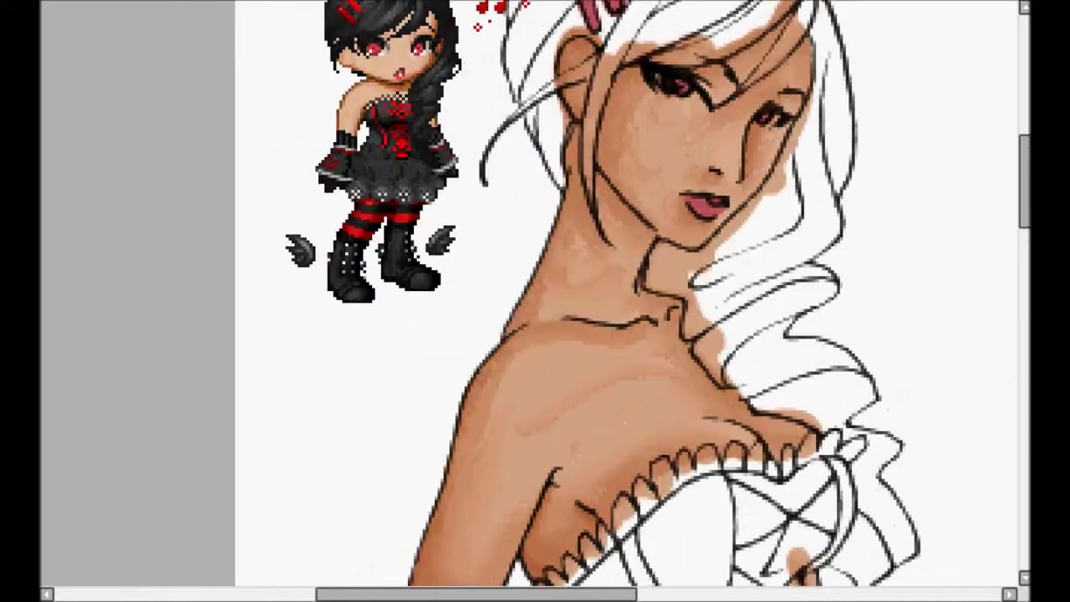
pyautogui.scroll(-6, 531, 293)
pyautogui.scroll(6, 530, 293)
pyautogui.scroll(-4, 485, 306)
pyautogui.scroll(1, 485, 306)
pyautogui.scroll(-5, 374, 336)
pyautogui.moveTo(354, 333)
pyautogui.mouseDown()
pyautogui.moveTo(385, 310)
pyautogui.moveTo(387, 325)
pyautogui.moveTo(357, 209)
pyautogui.mouseUp()
pyautogui.scroll(2, 377, 316)
pyautogui.moveTo(452, 83); pyautogui.dragTo(391, 101)
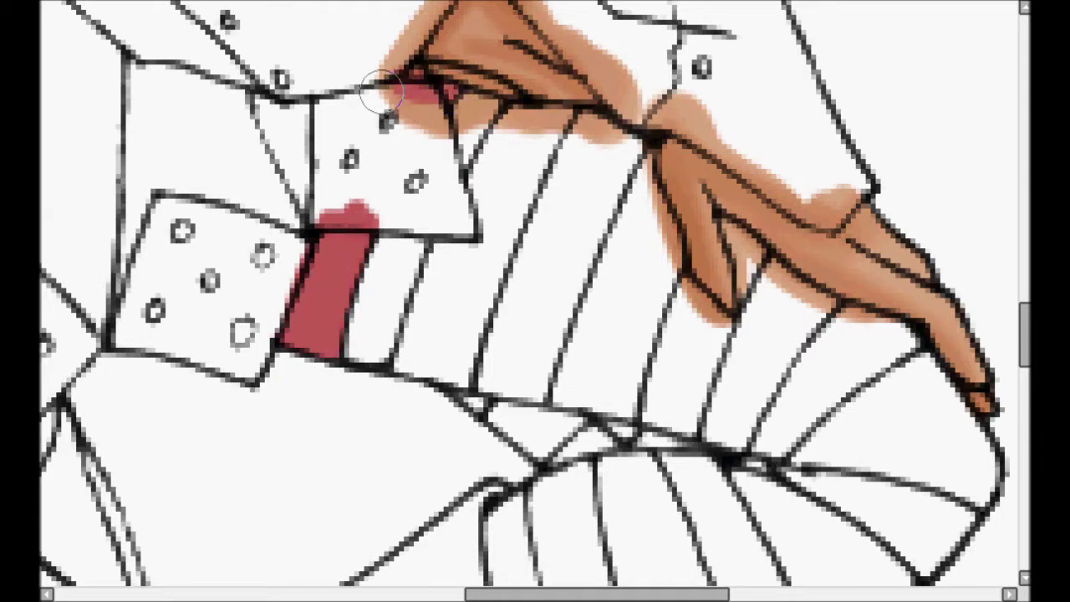
# Paint the alternate stocking stripes on the thigh between the skirt and the far hand with the same muted red.
pyautogui.moveTo(400, 361); pyautogui.dragTo(439, 367)
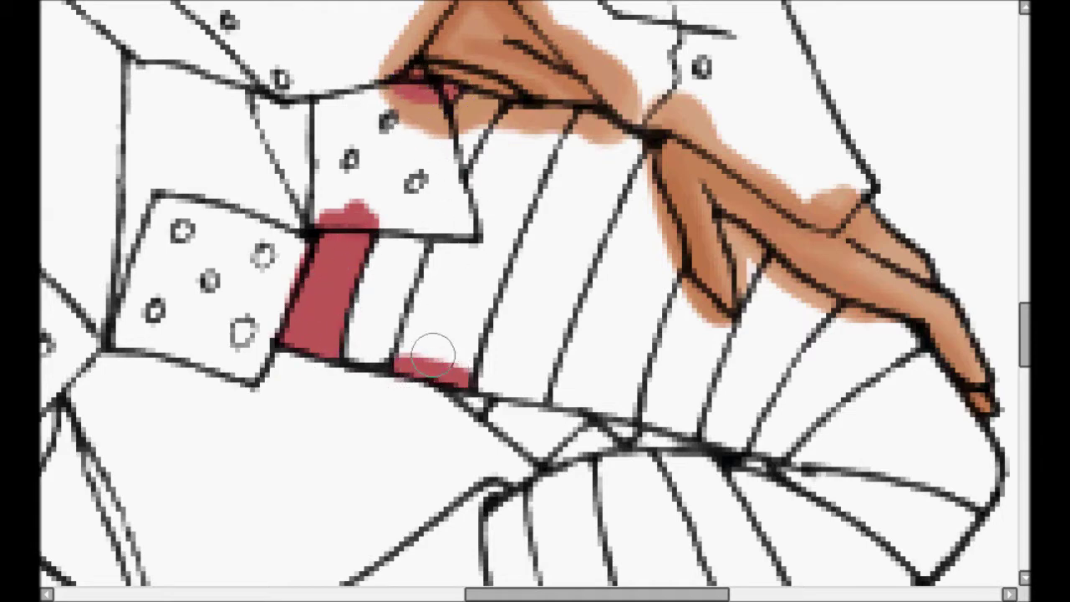
pyautogui.moveTo(394, 273)
pyautogui.mouseDown()
pyautogui.moveTo(443, 251)
pyautogui.moveTo(514, 126)
pyautogui.moveTo(568, 113)
pyautogui.moveTo(520, 156)
pyautogui.moveTo(471, 287)
pyautogui.moveTo(513, 167)
pyautogui.mouseUp()
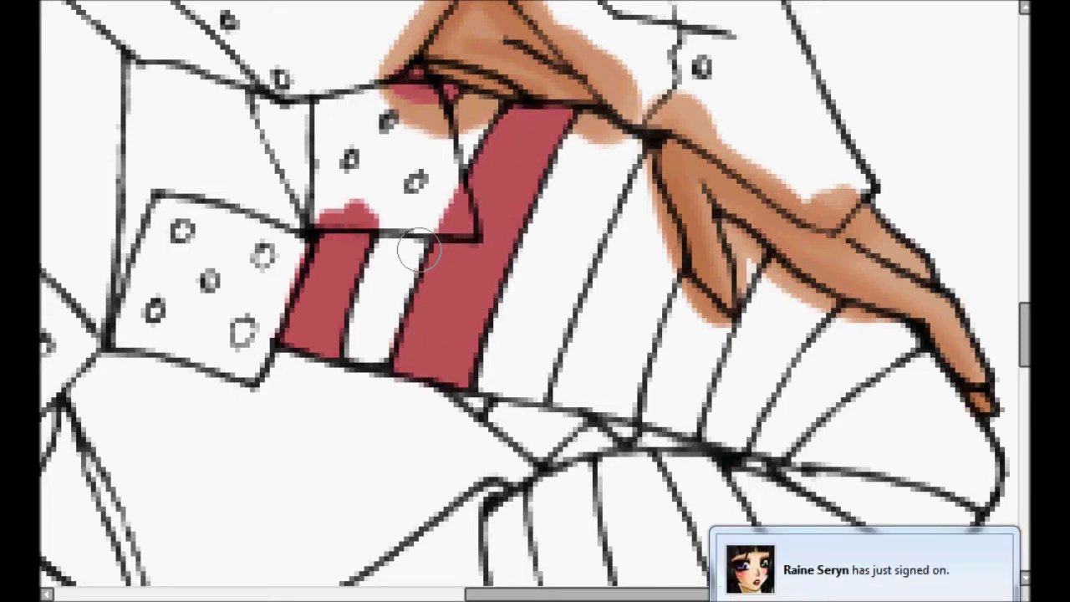
pyautogui.moveTo(554, 393)
pyautogui.mouseDown()
pyautogui.moveTo(623, 397)
pyautogui.moveTo(650, 213)
pyautogui.moveTo(580, 299)
pyautogui.moveTo(607, 318)
pyautogui.moveTo(595, 351)
pyautogui.mouseUp()
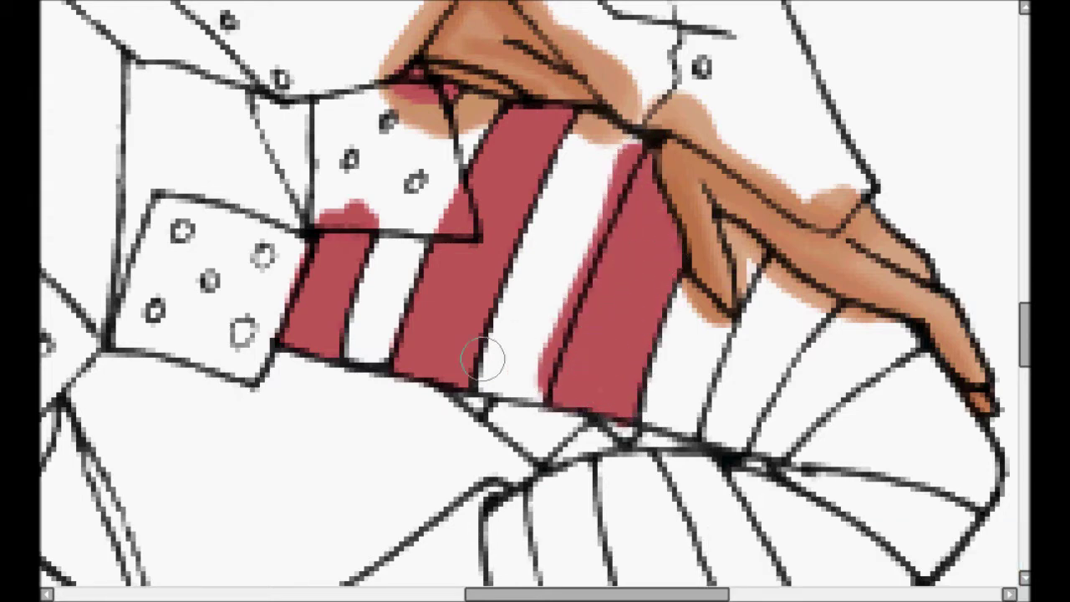
pyautogui.moveTo(472, 412); pyautogui.dragTo(491, 408)
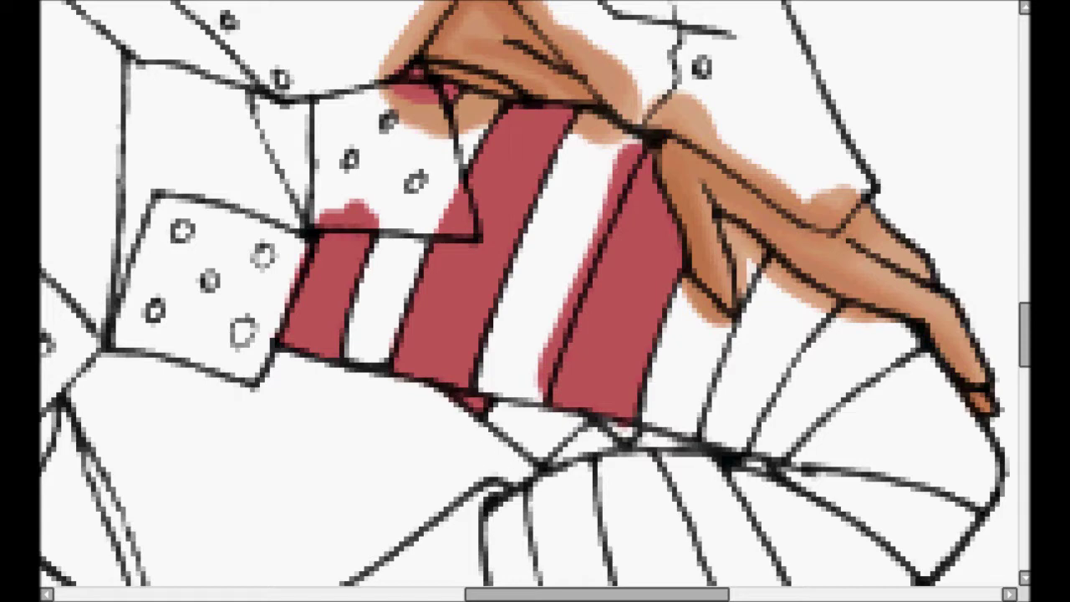
# Continue the muted red on alternate stocking stripes around the bent knee, using a smaller brush and undoing stray strokes.
pyautogui.moveTo(949, 337); pyautogui.dragTo(813, 224)
pyautogui.press('[')
pyautogui.press('[')
pyautogui.press('[')
pyautogui.moveTo(421, 347)
pyautogui.mouseDown()
pyautogui.moveTo(464, 326)
pyautogui.moveTo(500, 349)
pyautogui.mouseUp()
pyautogui.moveTo(575, 322)
pyautogui.mouseDown()
pyautogui.moveTo(640, 150)
pyautogui.moveTo(685, 184)
pyautogui.moveTo(590, 326)
pyautogui.moveTo(638, 208)
pyautogui.mouseUp()
pyautogui.moveTo(778, 332)
pyautogui.mouseDown()
pyautogui.moveTo(577, 259)
pyautogui.moveTo(545, 289)
pyautogui.mouseUp()
pyautogui.moveTo(492, 355); pyautogui.dragTo(481, 372)
pyautogui.moveTo(321, 397); pyautogui.dragTo(316, 368)
pyautogui.moveTo(176, 370)
pyautogui.mouseDown()
pyautogui.moveTo(222, 501)
pyautogui.moveTo(169, 321)
pyautogui.mouseUp()
pyautogui.moveTo(519, 446)
pyautogui.mouseDown()
pyautogui.moveTo(514, 153)
pyautogui.moveTo(465, 315)
pyautogui.moveTo(412, 321)
pyautogui.mouseUp()
pyautogui.moveTo(355, 426)
pyautogui.mouseDown()
pyautogui.moveTo(385, 455)
pyautogui.moveTo(348, 430)
pyautogui.mouseUp()
pyautogui.hotkey('ctrl', 'z')
pyautogui.hotkey('ctrl', 'z')
# Paint the alternate stocking stripes on the folded calf and the second leg down to the boot tops muted red.
pyautogui.moveTo(381, 372); pyautogui.dragTo(463, 391)
pyautogui.moveTo(286, 443); pyautogui.dragTo(343, 504)
pyautogui.moveTo(335, 501); pyautogui.dragTo(293, 356)
pyautogui.moveTo(120, 309)
pyautogui.mouseDown()
pyautogui.moveTo(171, 439)
pyautogui.moveTo(219, 470)
pyautogui.moveTo(147, 368)
pyautogui.mouseUp()
pyautogui.moveTo(184, 255)
pyautogui.mouseDown()
pyautogui.moveTo(219, 251)
pyautogui.moveTo(289, 392)
pyautogui.moveTo(275, 310)
pyautogui.moveTo(255, 343)
pyautogui.mouseUp()
pyautogui.moveTo(299, 222)
pyautogui.mouseDown()
pyautogui.moveTo(370, 211)
pyautogui.moveTo(476, 243)
pyautogui.moveTo(434, 223)
pyautogui.moveTo(365, 259)
pyautogui.moveTo(356, 218)
pyautogui.mouseUp()
pyautogui.moveTo(456, 263); pyautogui.dragTo(521, 457)
pyautogui.moveTo(251, 210)
pyautogui.mouseDown()
pyautogui.moveTo(274, 194)
pyautogui.moveTo(247, 331)
pyautogui.moveTo(339, 353)
pyautogui.moveTo(337, 372)
pyautogui.moveTo(274, 392)
pyautogui.moveTo(369, 361)
pyautogui.moveTo(245, 342)
pyautogui.moveTo(222, 279)
pyautogui.moveTo(283, 202)
pyautogui.moveTo(229, 206)
pyautogui.moveTo(368, 215)
pyautogui.moveTo(436, 320)
pyautogui.moveTo(518, 319)
pyautogui.moveTo(470, 262)
pyautogui.moveTo(412, 287)
pyautogui.mouseUp()
pyautogui.hotkey('ctrl', 'z')
pyautogui.moveTo(412, 287); pyautogui.dragTo(318, 378)
pyautogui.hscroll(1, 451, 259)
pyautogui.moveTo(452, 259)
pyautogui.mouseDown()
pyautogui.moveTo(359, 267)
pyautogui.moveTo(478, 232)
pyautogui.moveTo(492, 333)
pyautogui.moveTo(479, 294)
pyautogui.mouseUp()
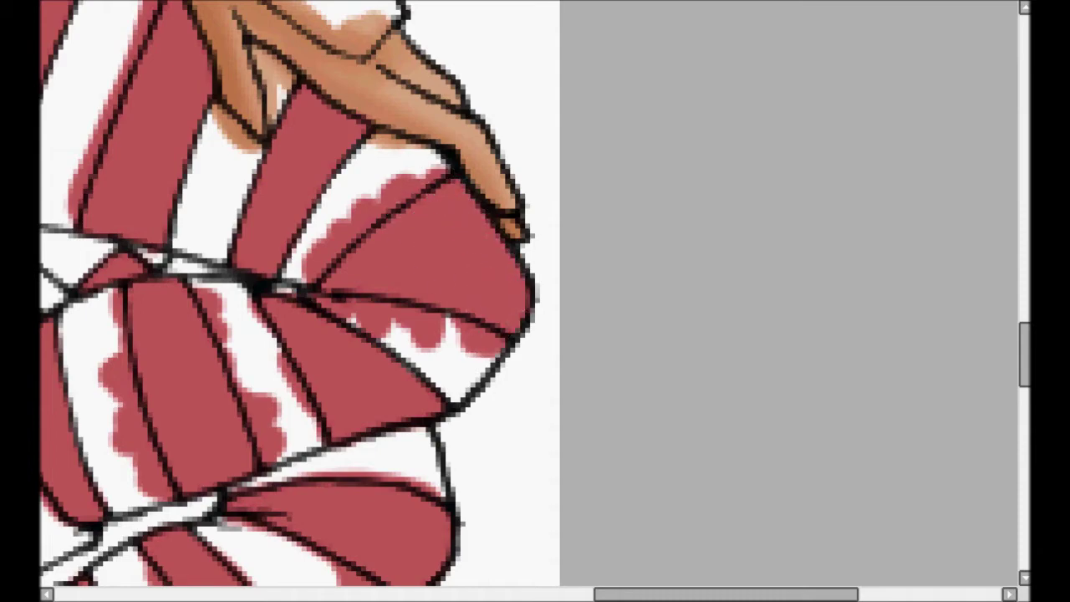
# Paint the corset's laced front panel and its narrow side stripe with the flat muted red.
pyautogui.press('Home')
pyautogui.scroll(4, 529, 293)
pyautogui.moveTo(636, 201)
pyautogui.mouseDown()
pyautogui.moveTo(379, 358)
pyautogui.moveTo(365, 416)
pyautogui.mouseUp()
pyautogui.scroll(-1, 284, 481)
pyautogui.hscroll(1, 284, 481)
pyautogui.moveTo(280, 478)
pyautogui.mouseDown()
pyautogui.moveTo(293, 494)
pyautogui.moveTo(306, 330)
pyautogui.moveTo(288, 174)
pyautogui.mouseUp()
pyautogui.moveTo(286, 111)
pyautogui.mouseDown()
pyautogui.moveTo(318, 69)
pyautogui.moveTo(297, 17)
pyautogui.moveTo(219, 27)
pyautogui.moveTo(220, 224)
pyautogui.moveTo(272, 455)
pyautogui.moveTo(299, 451)
pyautogui.moveTo(301, 407)
pyautogui.moveTo(242, 294)
pyautogui.moveTo(262, 252)
pyautogui.moveTo(281, 242)
pyautogui.moveTo(230, 42)
pyautogui.moveTo(309, 35)
pyautogui.moveTo(300, 81)
pyautogui.mouseUp()
pyautogui.moveTo(217, 174); pyautogui.dragTo(269, 237)
pyautogui.moveTo(173, 142)
pyautogui.mouseDown()
pyautogui.moveTo(169, 157)
pyautogui.moveTo(215, 270)
pyautogui.moveTo(281, 527)
pyautogui.moveTo(258, 478)
pyautogui.moveTo(366, 305)
pyautogui.moveTo(643, 586)
pyautogui.mouseUp()
pyautogui.moveTo(535, 468); pyautogui.dragTo(439, 150)
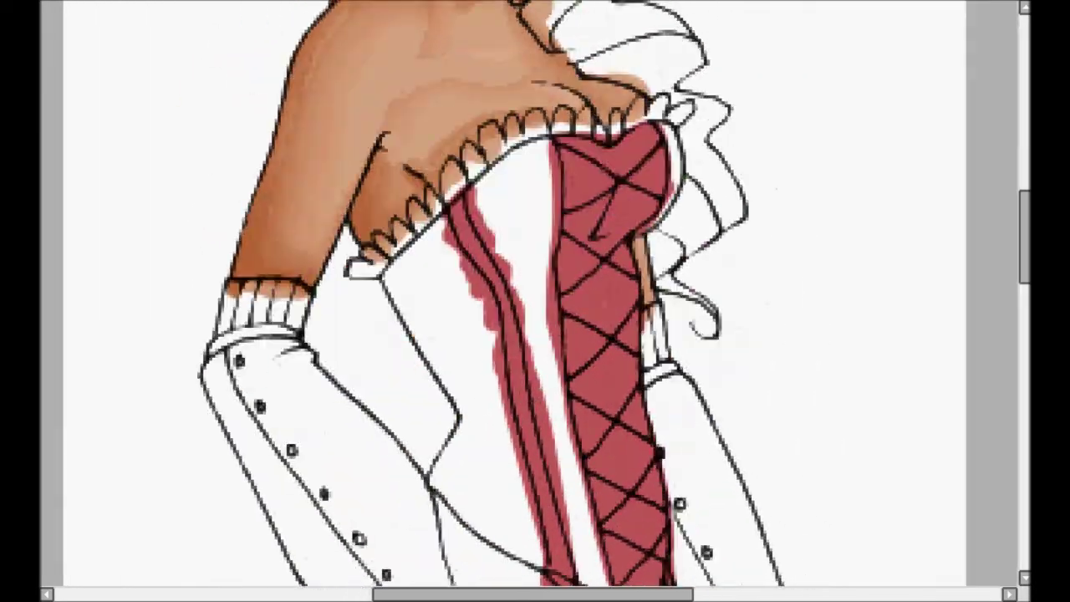
# Paint the cuff bands at the top of both gloves muted red.
pyautogui.scroll(1, 249, 359)
pyautogui.moveTo(208, 334); pyautogui.dragTo(304, 317)
pyautogui.moveTo(669, 368); pyautogui.dragTo(352, 289)
pyautogui.moveTo(456, 310)
pyautogui.mouseDown()
pyautogui.moveTo(489, 299)
pyautogui.moveTo(460, 303)
pyautogui.mouseUp()
pyautogui.moveTo(351, 469)
pyautogui.mouseDown()
pyautogui.moveTo(485, 273)
pyautogui.moveTo(544, 147)
pyautogui.mouseUp()
# Dab muted red over the row of buttons along the near glove.
pyautogui.click(478, 437)
pyautogui.click(436, 391)
pyautogui.click(387, 352)
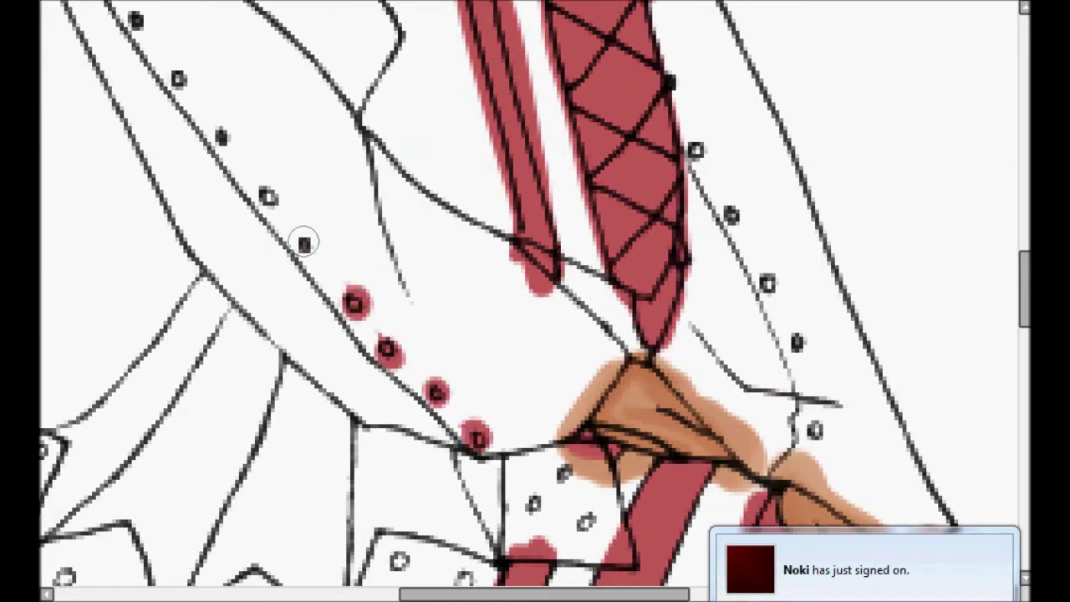
pyautogui.scroll(3, 226, 142)
pyautogui.click(250, 222)
pyautogui.click(188, 111)
# Dab muted red over the row of buttons along the far glove.
pyautogui.moveTo(669, 351); pyautogui.dragTo(318, 197)
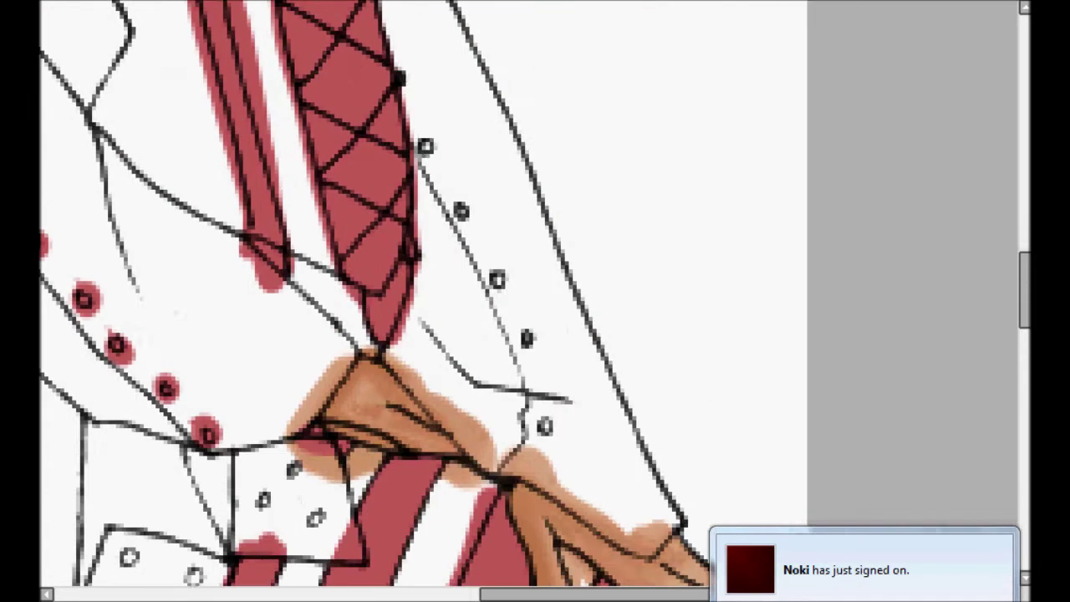
pyautogui.click(460, 212)
pyautogui.click(496, 280)
pyautogui.click(542, 423)
pyautogui.hotkey('ctrl', '0')
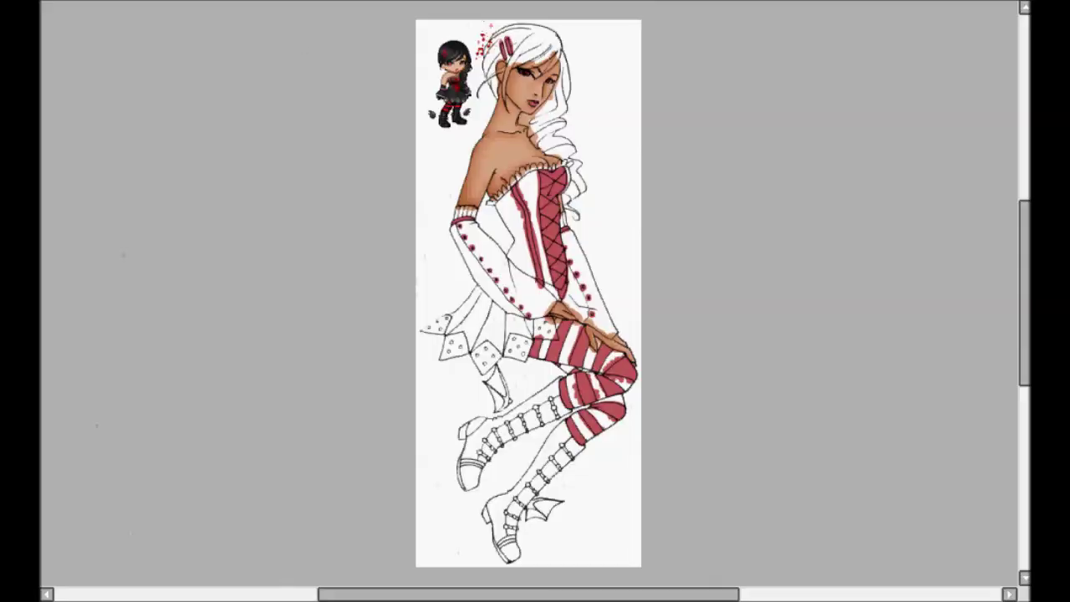
# Shade the lips, hair clips and irises with a darker red.
pyautogui.scroll(5, 432, 115)
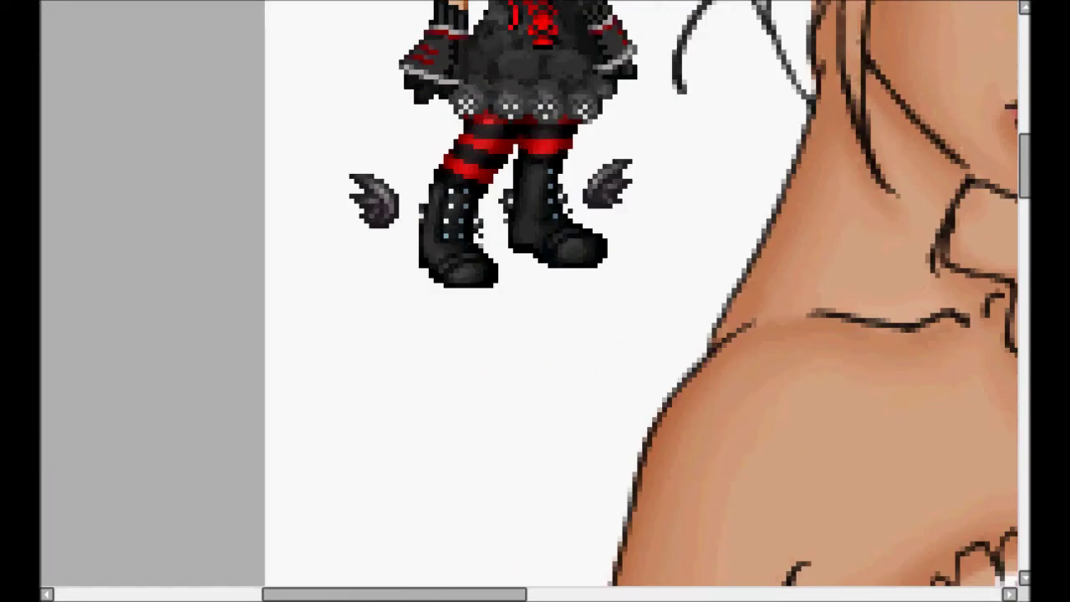
pyautogui.scroll(-5, 353, 13)
pyautogui.scroll(5, 247, 129)
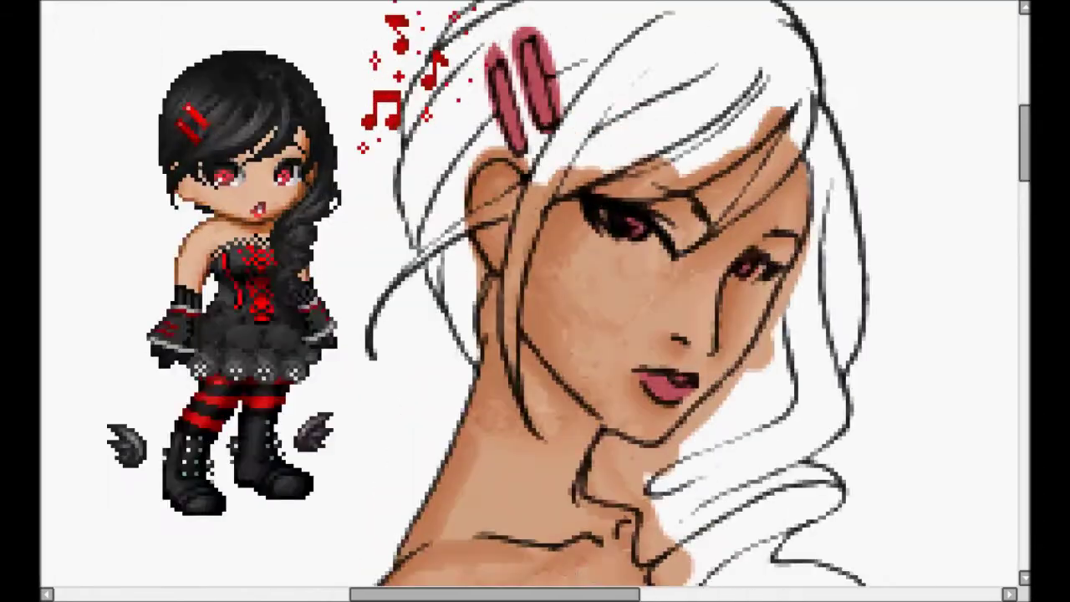
pyautogui.scroll(2, 429, 293)
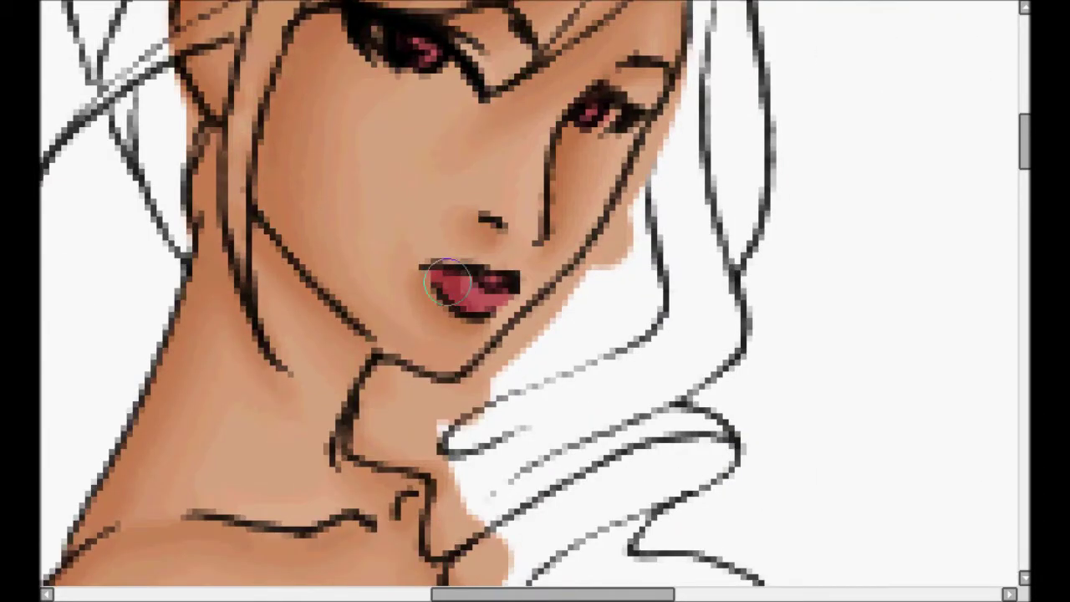
pyautogui.moveTo(210, 89); pyautogui.dragTo(266, 427)
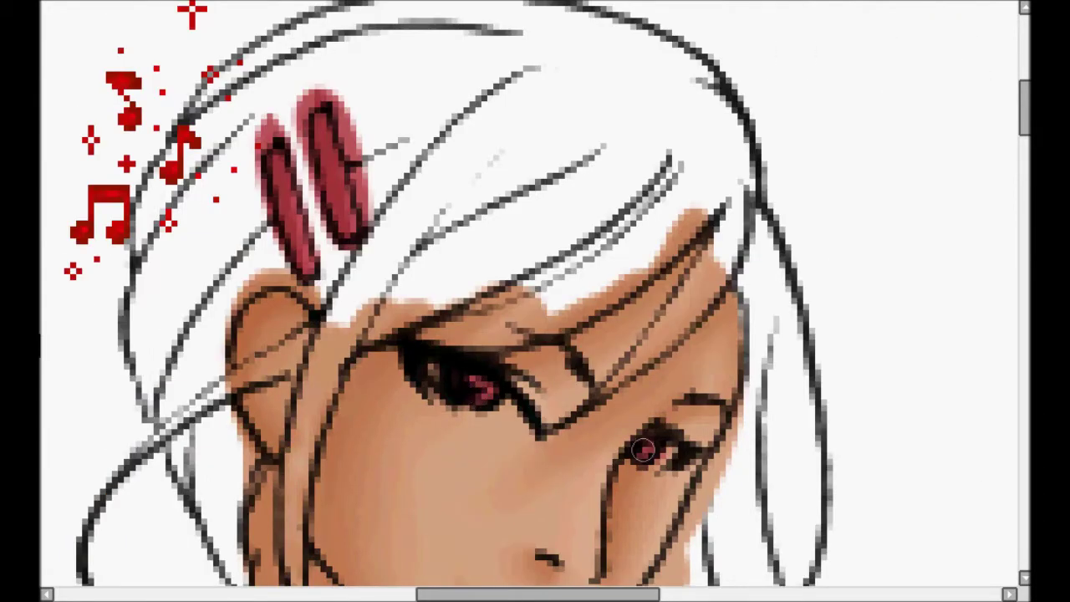
pyautogui.moveTo(643, 450); pyautogui.dragTo(520, 86)
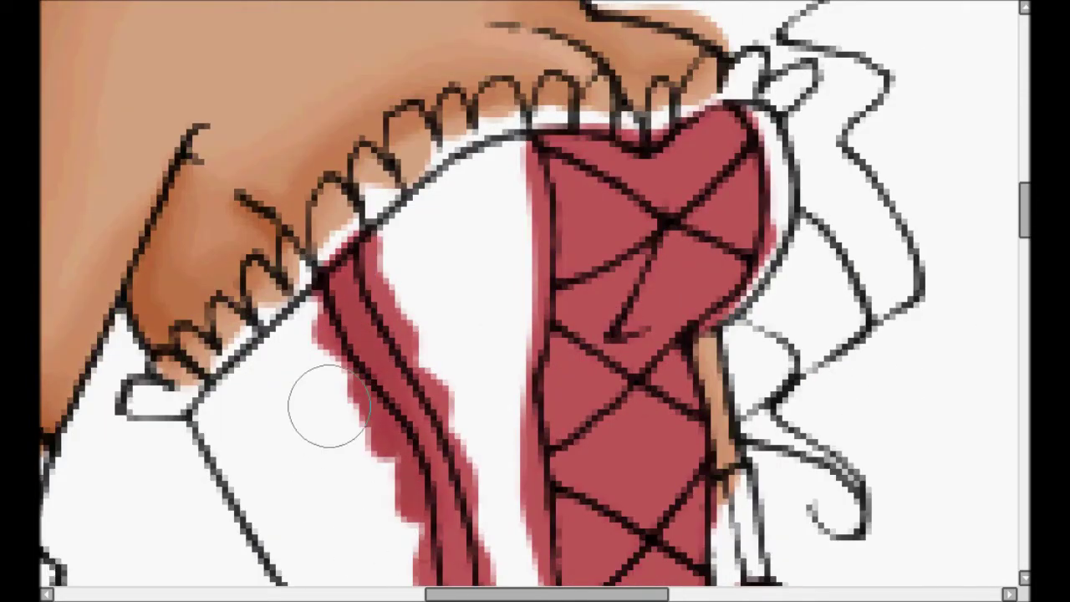
# Shade the corset's side stripe and the near glove's cuff band and buttons with the darker red.
pyautogui.scroll(1, 323, 407)
pyautogui.moveTo(363, 238); pyautogui.dragTo(381, 418)
pyautogui.moveTo(389, 454)
pyautogui.mouseDown()
pyautogui.moveTo(311, 156)
pyautogui.moveTo(369, 381)
pyautogui.mouseUp()
pyautogui.moveTo(335, 34); pyautogui.dragTo(403, 576)
pyautogui.moveTo(184, 401); pyautogui.dragTo(632, 296)
pyautogui.moveTo(209, 388)
pyautogui.mouseDown()
pyautogui.moveTo(316, 368)
pyautogui.moveTo(350, 545)
pyautogui.moveTo(224, 272)
pyautogui.mouseUp()
pyautogui.moveTo(224, 273); pyautogui.dragTo(432, 581)
pyautogui.moveTo(433, 580)
pyautogui.mouseDown()
pyautogui.moveTo(306, 306)
pyautogui.moveTo(593, 584)
pyautogui.mouseUp()
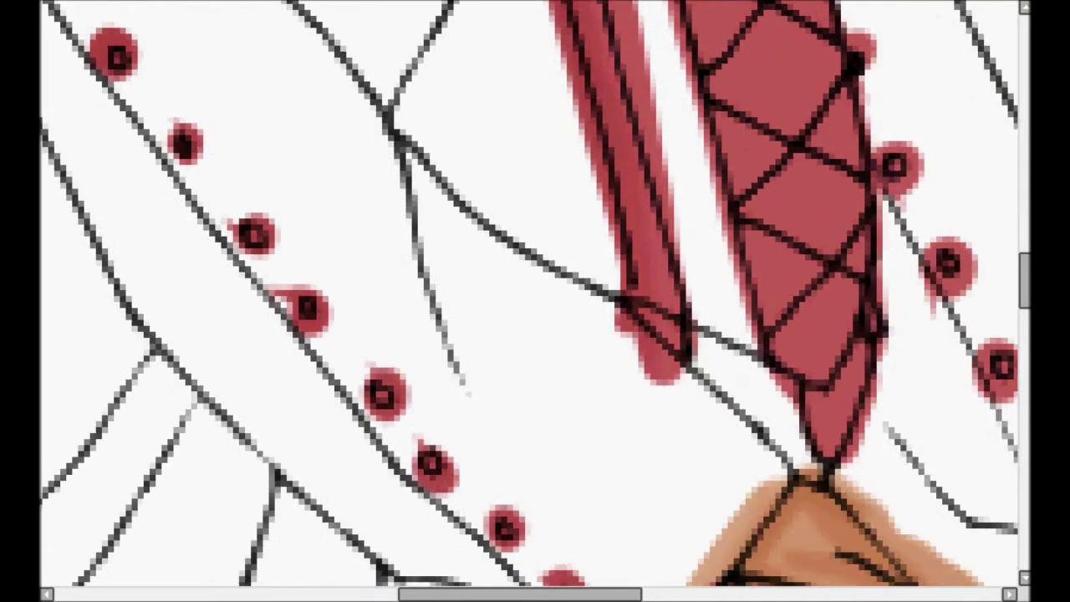
# Shade the buttons and cuff band of the far glove with the darker red.
pyautogui.moveTo(821, 210); pyautogui.dragTo(347, 28)
pyautogui.moveTo(571, 314); pyautogui.dragTo(473, 81)
pyautogui.moveTo(461, 7); pyautogui.dragTo(539, 290)
pyautogui.moveTo(536, 289); pyautogui.dragTo(488, 143)
pyautogui.moveTo(467, 16); pyautogui.dragTo(494, 196)
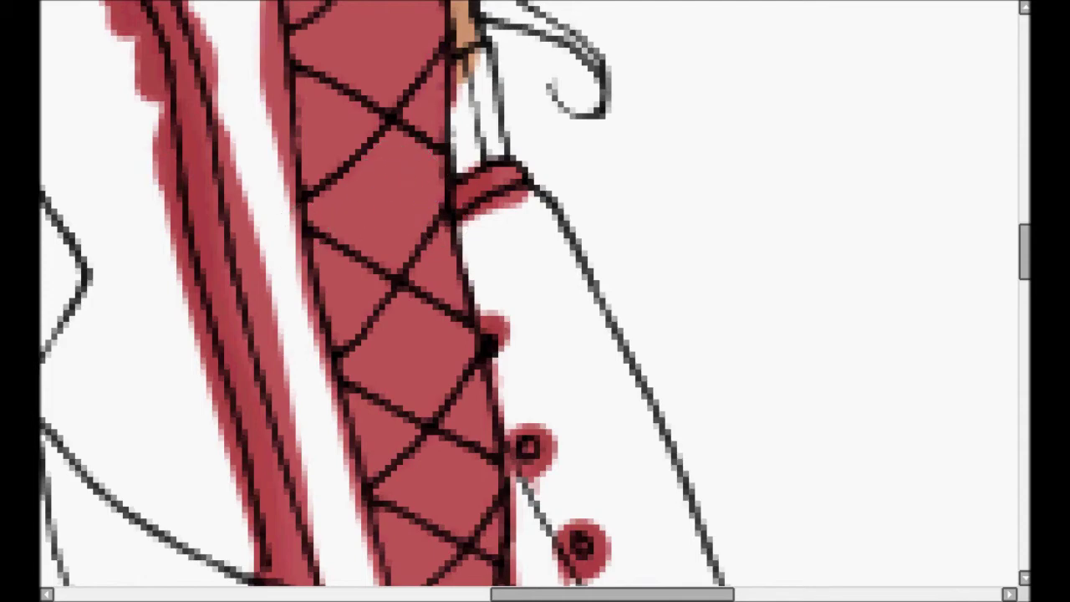
# Deepen the shadows on the hair clips, irises and lips with a still darker red.
pyautogui.moveTo(351, 50); pyautogui.dragTo(577, 535)
pyautogui.moveTo(418, 50); pyautogui.dragTo(393, 543)
pyautogui.moveTo(408, 368); pyautogui.dragTo(375, 248)
pyautogui.scroll(-1, 418, 249)
pyautogui.scroll(1, 681, 339)
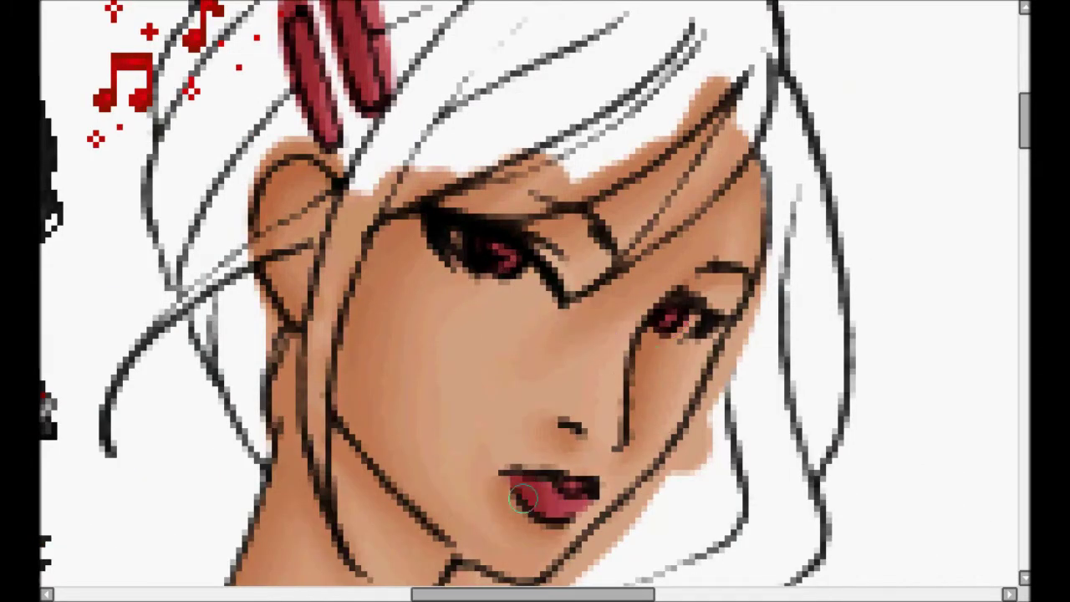
pyautogui.moveTo(375, 568); pyautogui.dragTo(543, 21)
pyautogui.moveTo(375, 577); pyautogui.dragTo(544, 21)
pyautogui.moveTo(240, 408); pyautogui.dragTo(302, 368)
pyautogui.moveTo(778, 351); pyautogui.dragTo(173, 278)
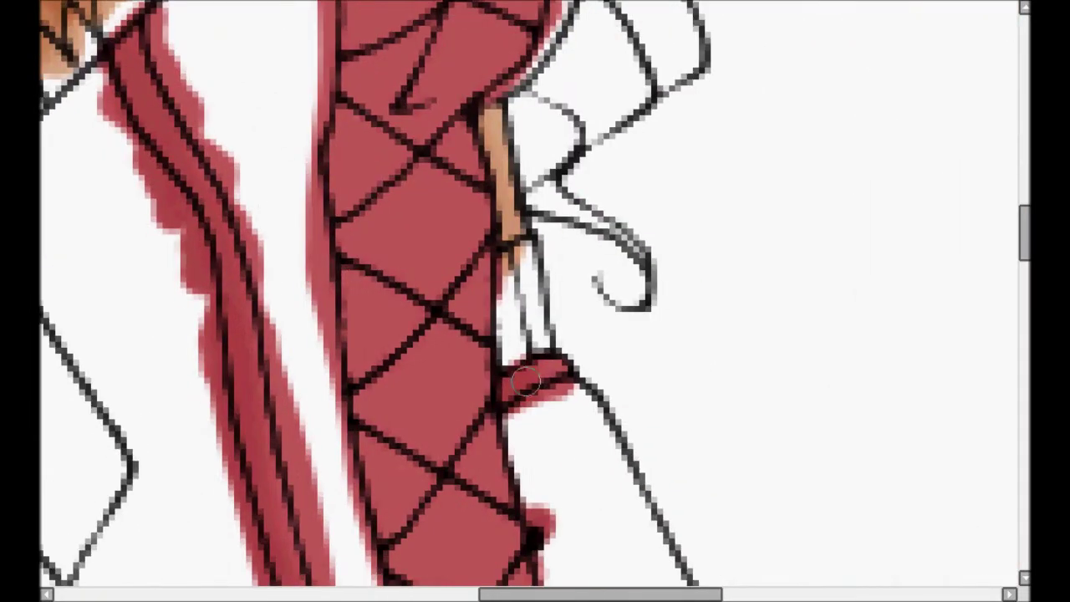
# Add the deepest red shadow to the far glove's cuff band and along the corset's side stripe.
pyautogui.scroll(-1, 134, 83)
pyautogui.scroll(-3, 150, 92)
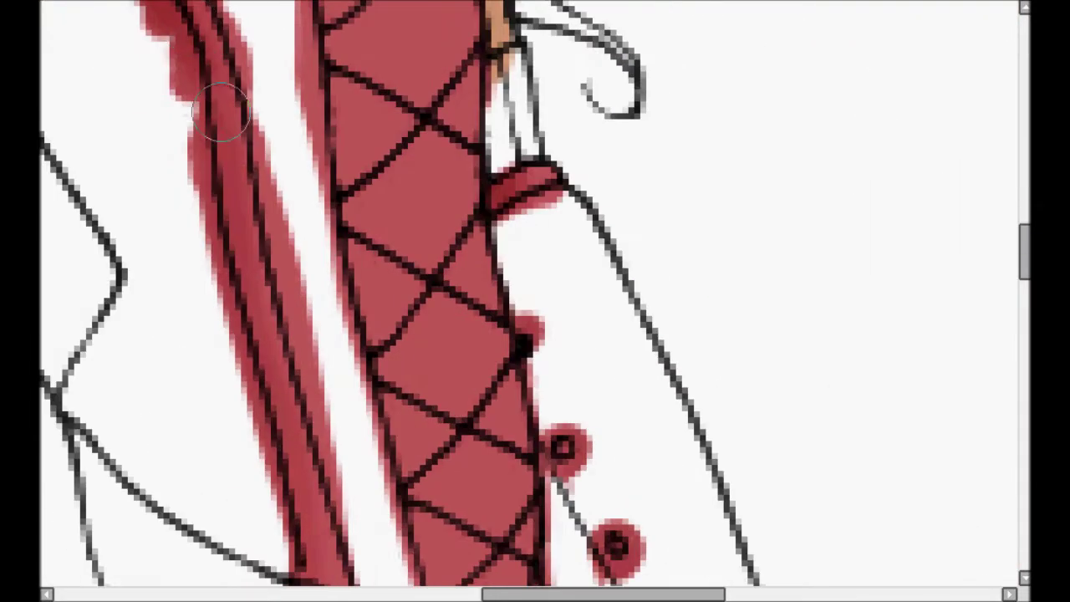
pyautogui.scroll(1, 163, 99)
pyautogui.moveTo(164, 99)
pyautogui.mouseDown()
pyautogui.moveTo(188, 292)
pyautogui.moveTo(234, 386)
pyautogui.mouseUp()
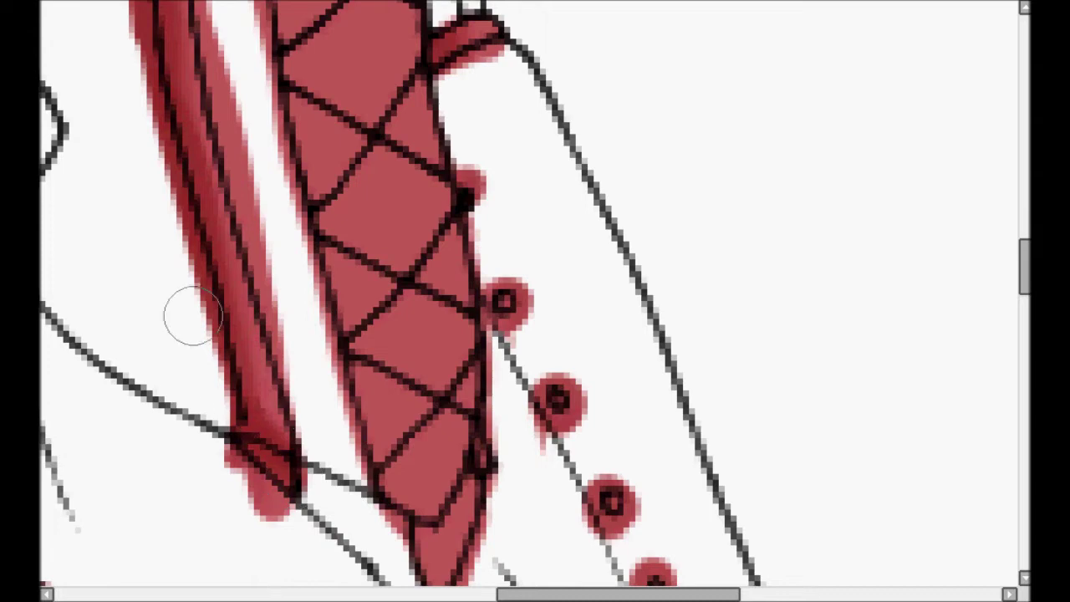
# Shade the edges of the red thigh stripes with the darker red, leaving lighter centers.
pyautogui.moveTo(335, 568); pyautogui.dragTo(402, 17)
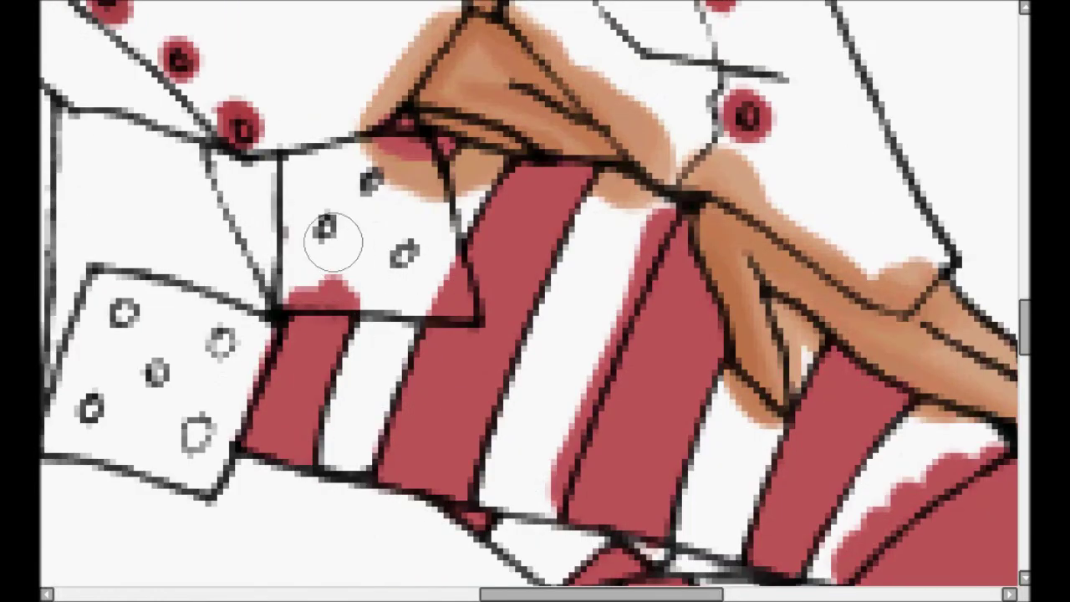
pyautogui.moveTo(293, 323)
pyautogui.mouseDown()
pyautogui.moveTo(245, 329)
pyautogui.moveTo(326, 453)
pyautogui.mouseUp()
pyautogui.moveTo(402, 368)
pyautogui.mouseDown()
pyautogui.moveTo(393, 505)
pyautogui.moveTo(419, 274)
pyautogui.mouseUp()
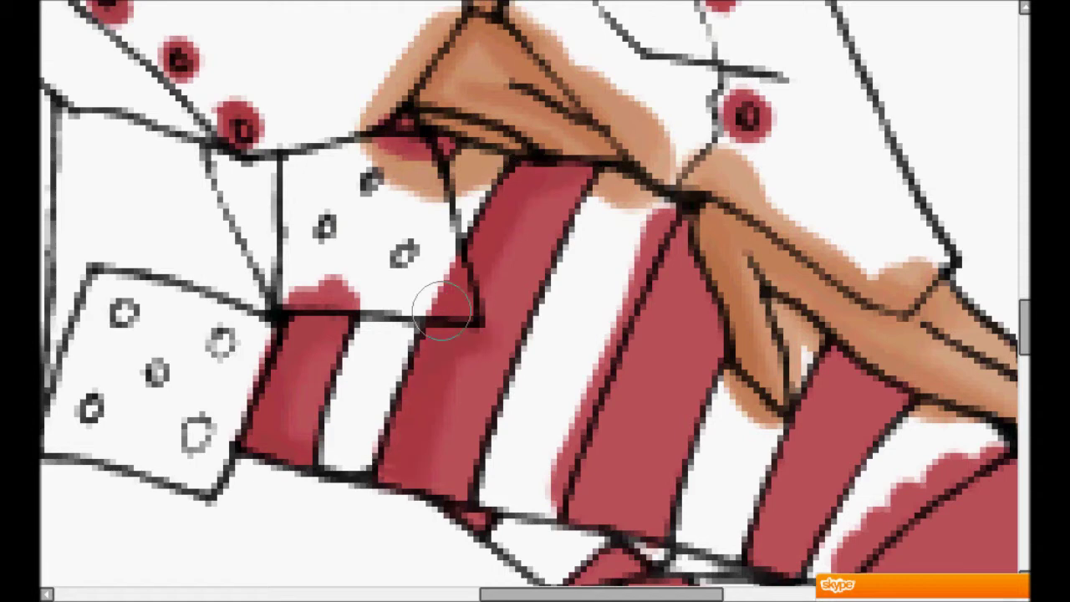
pyautogui.moveTo(395, 442); pyautogui.dragTo(484, 484)
pyautogui.moveTo(641, 373); pyautogui.dragTo(388, 291)
pyautogui.moveTo(455, 251); pyautogui.dragTo(428, 172)
pyautogui.moveTo(387, 287)
pyautogui.mouseDown()
pyautogui.moveTo(434, 439)
pyautogui.moveTo(384, 456)
pyautogui.mouseUp()
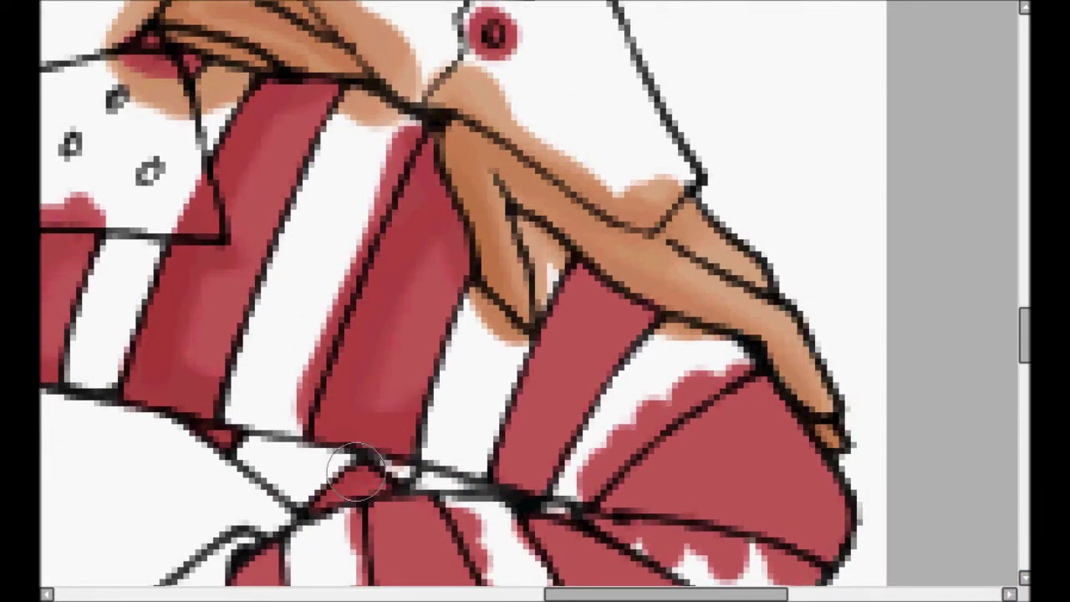
pyautogui.moveTo(416, 226); pyautogui.dragTo(340, 76)
pyautogui.moveTo(447, 302)
pyautogui.mouseDown()
pyautogui.moveTo(514, 97)
pyautogui.moveTo(567, 165)
pyautogui.mouseUp()
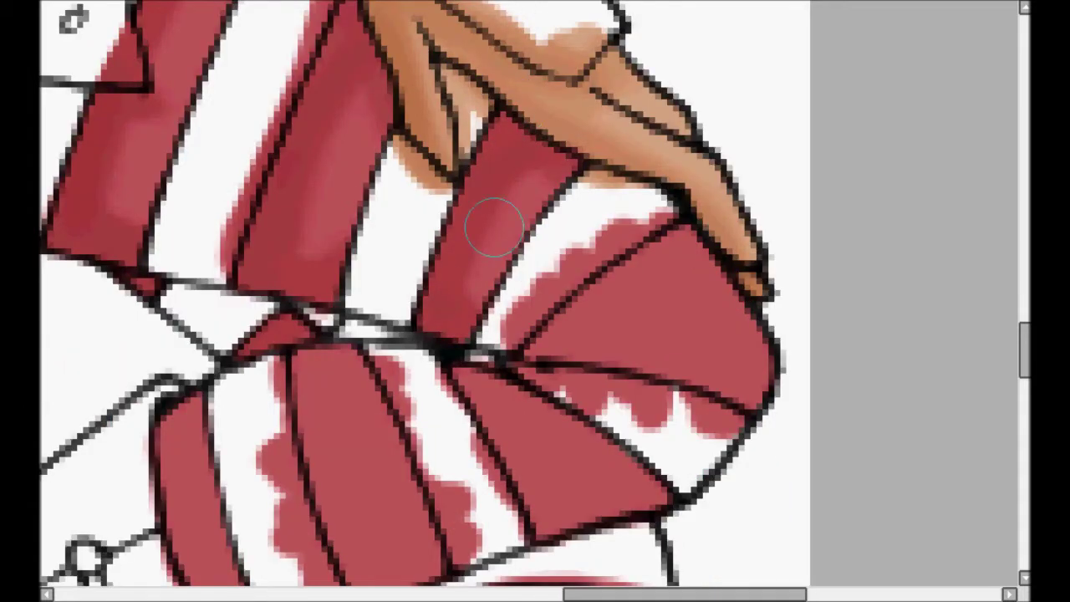
# Shade the red stocking stripes on the knee and folded calf with the darker red.
pyautogui.moveTo(74, 18); pyautogui.dragTo(0, 0)
pyautogui.moveTo(609, 148)
pyautogui.mouseDown()
pyautogui.moveTo(508, 273)
pyautogui.moveTo(598, 144)
pyautogui.mouseUp()
pyautogui.moveTo(504, 359); pyautogui.dragTo(699, 315)
pyautogui.moveTo(279, 313); pyautogui.dragTo(331, 482)
pyautogui.moveTo(433, 261)
pyautogui.mouseDown()
pyautogui.moveTo(497, 441)
pyautogui.moveTo(515, 444)
pyautogui.mouseUp()
pyautogui.moveTo(443, 343); pyautogui.dragTo(452, 448)
pyautogui.moveTo(584, 258); pyautogui.dragTo(657, 383)
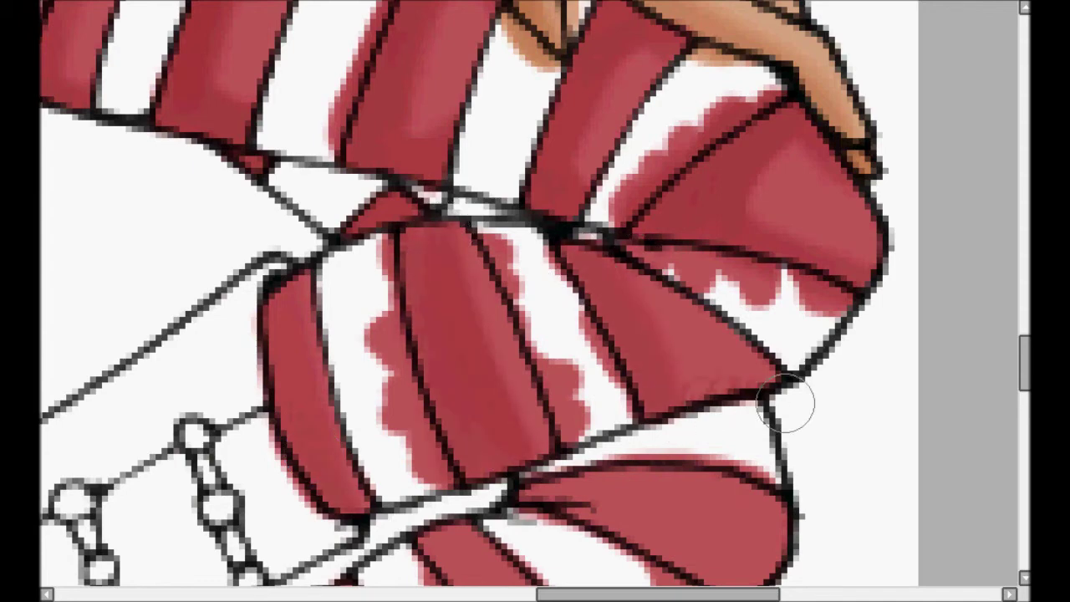
# Shade the red stocking stripes on the second leg with the darker red.
pyautogui.moveTo(786, 403); pyautogui.dragTo(713, 170)
pyautogui.moveTo(658, 333)
pyautogui.mouseDown()
pyautogui.moveTo(580, 253)
pyautogui.moveTo(462, 257)
pyautogui.mouseUp()
pyautogui.moveTo(610, 136); pyautogui.dragTo(610, 53)
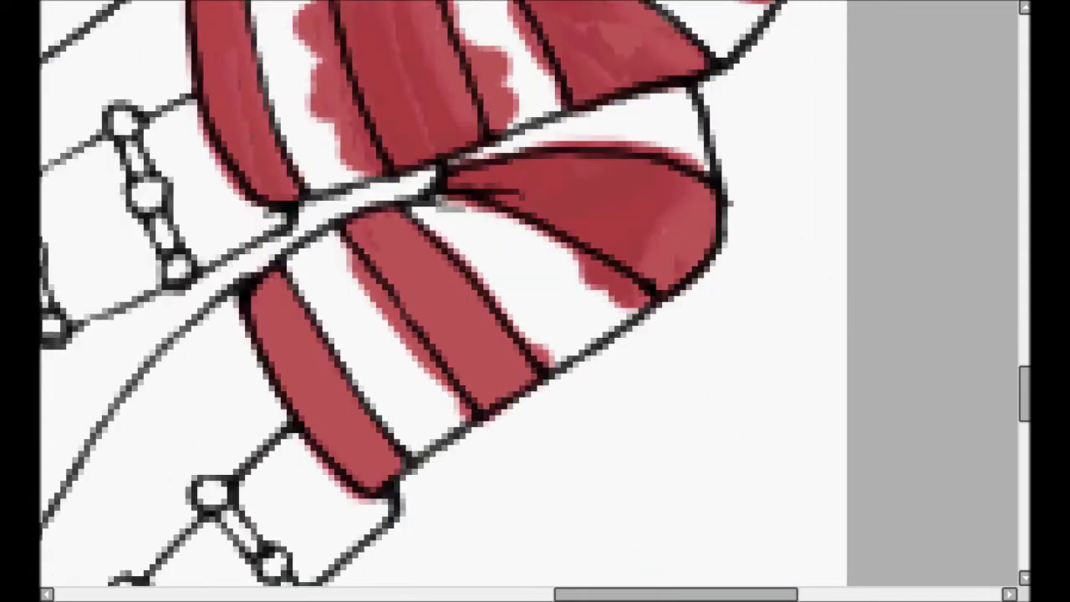
pyautogui.moveTo(274, 293); pyautogui.dragTo(303, 456)
pyautogui.moveTo(411, 217)
pyautogui.mouseDown()
pyautogui.moveTo(428, 346)
pyautogui.moveTo(438, 351)
pyautogui.mouseUp()
pyautogui.moveTo(269, 278)
pyautogui.mouseDown()
pyautogui.moveTo(344, 533)
pyautogui.moveTo(365, 540)
pyautogui.mouseUp()
pyautogui.moveTo(363, 228)
pyautogui.mouseDown()
pyautogui.moveTo(468, 397)
pyautogui.moveTo(465, 349)
pyautogui.moveTo(420, 418)
pyautogui.mouseUp()
pyautogui.moveTo(543, 298)
pyautogui.mouseDown()
pyautogui.moveTo(518, 241)
pyautogui.moveTo(458, 253)
pyautogui.mouseUp()
# Deepen the shadows on the red stripes of the second leg and folded calf with the deepest red.
pyautogui.moveTo(159, 62); pyautogui.dragTo(230, 151)
pyautogui.moveTo(228, 147)
pyautogui.mouseDown()
pyautogui.moveTo(244, 316)
pyautogui.moveTo(218, 79)
pyautogui.mouseUp()
pyautogui.moveTo(361, 75)
pyautogui.mouseDown()
pyautogui.moveTo(418, 292)
pyautogui.moveTo(377, 92)
pyautogui.moveTo(426, 287)
pyautogui.moveTo(359, 100)
pyautogui.mouseUp()
pyautogui.moveTo(505, 139); pyautogui.dragTo(360, 176)
pyautogui.moveTo(237, 111); pyautogui.dragTo(370, 243)
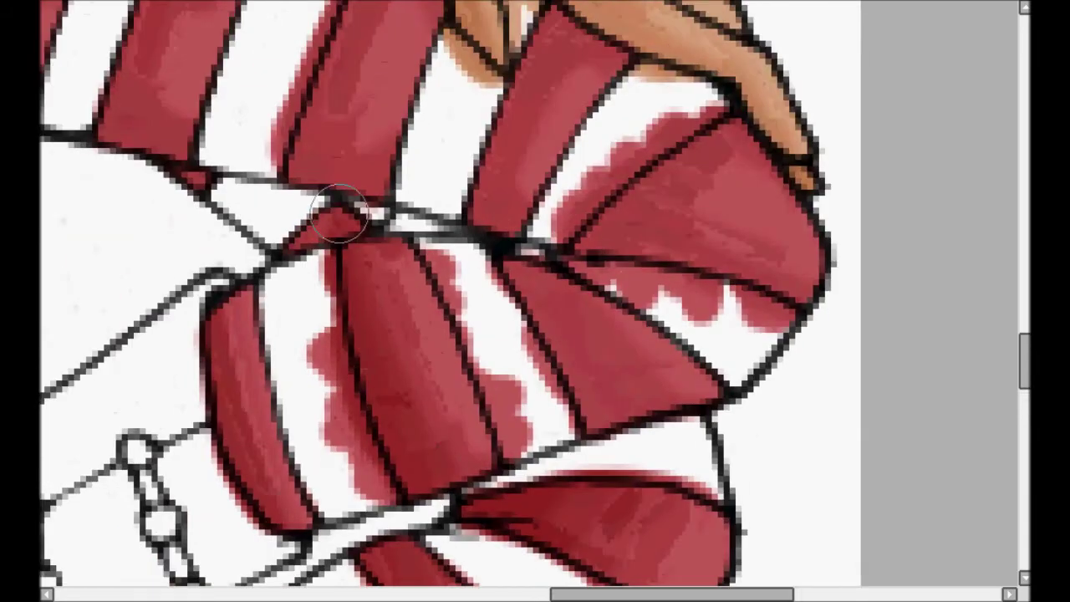
# Add the deepest red shadows along the edges of the thigh stripes, starting beside the skirt hem.
pyautogui.scroll(2, 207, 221)
pyautogui.hscroll(-2, 207, 222)
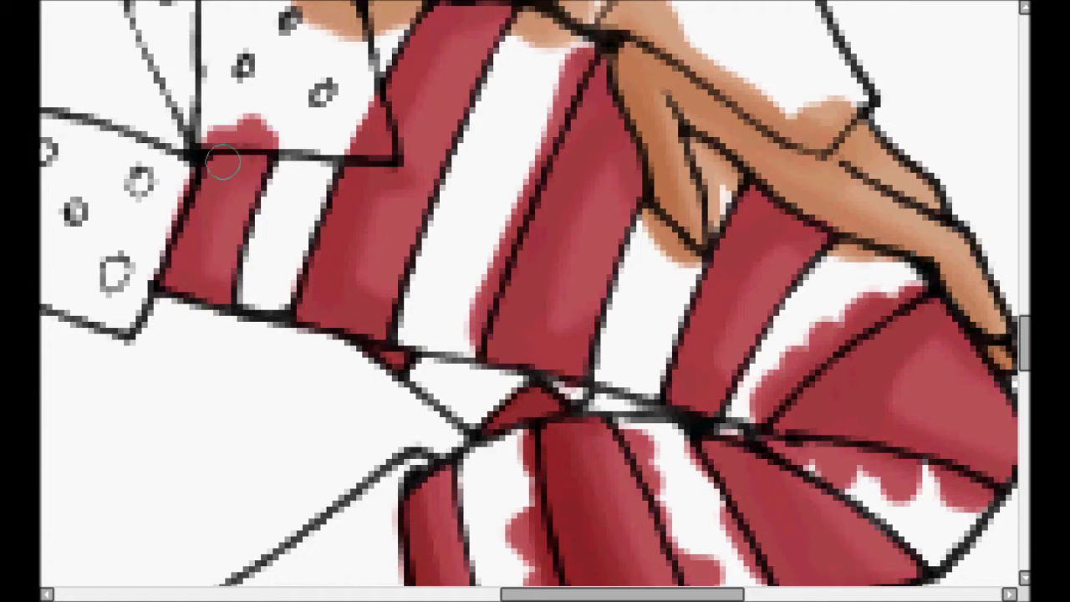
pyautogui.moveTo(267, 155)
pyautogui.mouseDown()
pyautogui.moveTo(213, 219)
pyautogui.moveTo(239, 301)
pyautogui.mouseUp()
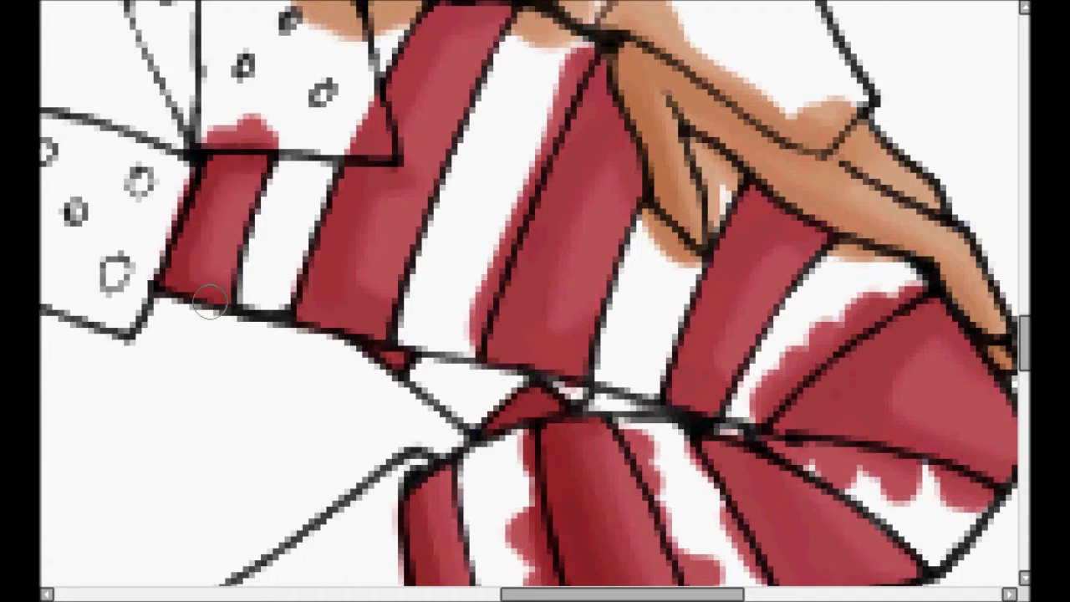
pyautogui.moveTo(308, 289)
pyautogui.mouseDown()
pyautogui.moveTo(319, 303)
pyautogui.moveTo(287, 488)
pyautogui.mouseUp()
pyautogui.moveTo(358, 229)
pyautogui.mouseDown()
pyautogui.moveTo(313, 319)
pyautogui.moveTo(436, 180)
pyautogui.mouseUp()
pyautogui.moveTo(439, 260); pyautogui.dragTo(322, 176)
pyautogui.moveTo(436, 280); pyautogui.dragTo(408, 417)
pyautogui.moveTo(458, 244)
pyautogui.mouseDown()
pyautogui.moveTo(370, 298)
pyautogui.moveTo(405, 470)
pyautogui.mouseUp()
# Deepen the shadows on the red stripes around the knee with the deepest red.
pyautogui.moveTo(568, 351); pyautogui.dragTo(373, 290)
pyautogui.moveTo(391, 226); pyautogui.dragTo(316, 400)
pyautogui.moveTo(403, 243); pyautogui.dragTo(470, 272)
pyautogui.moveTo(360, 472)
pyautogui.mouseDown()
pyautogui.moveTo(300, 274)
pyautogui.moveTo(358, 428)
pyautogui.mouseUp()
pyautogui.moveTo(376, 410)
pyautogui.mouseDown()
pyautogui.moveTo(346, 361)
pyautogui.moveTo(410, 430)
pyautogui.mouseUp()
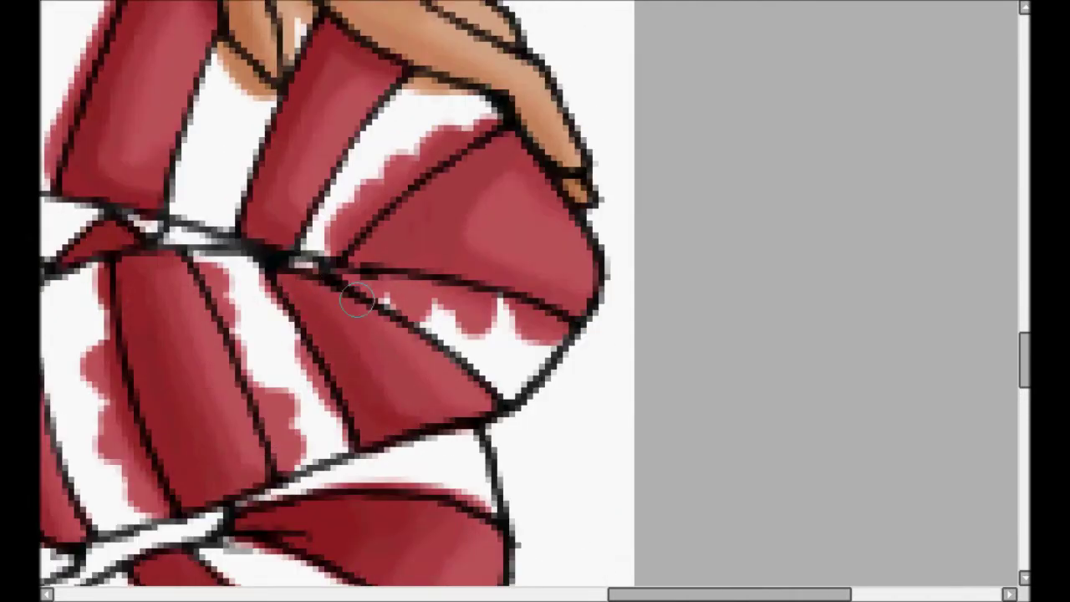
pyautogui.moveTo(493, 146)
pyautogui.mouseDown()
pyautogui.moveTo(393, 209)
pyautogui.moveTo(366, 263)
pyautogui.mouseUp()
pyautogui.moveTo(448, 268); pyautogui.dragTo(562, 321)
pyautogui.hotkey('ctrl', '0')
# Shade the bodice's laced front panel with the darker red from the bust down through the middle lacing diamonds.
pyautogui.scroll(5, 544, 217)
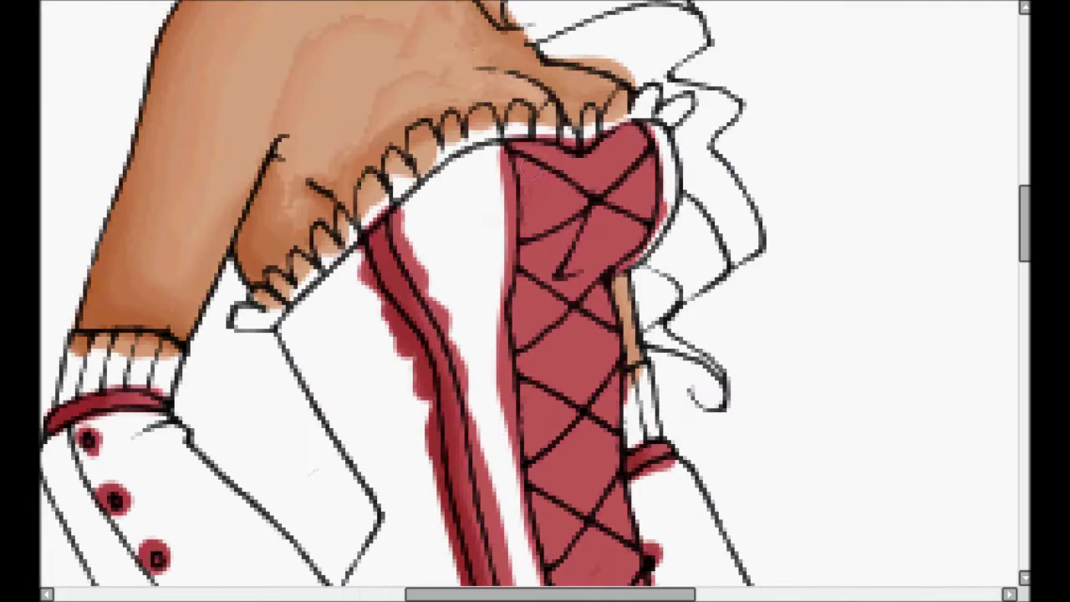
pyautogui.scroll(2, 569, 251)
pyautogui.scroll(-3, 345, 324)
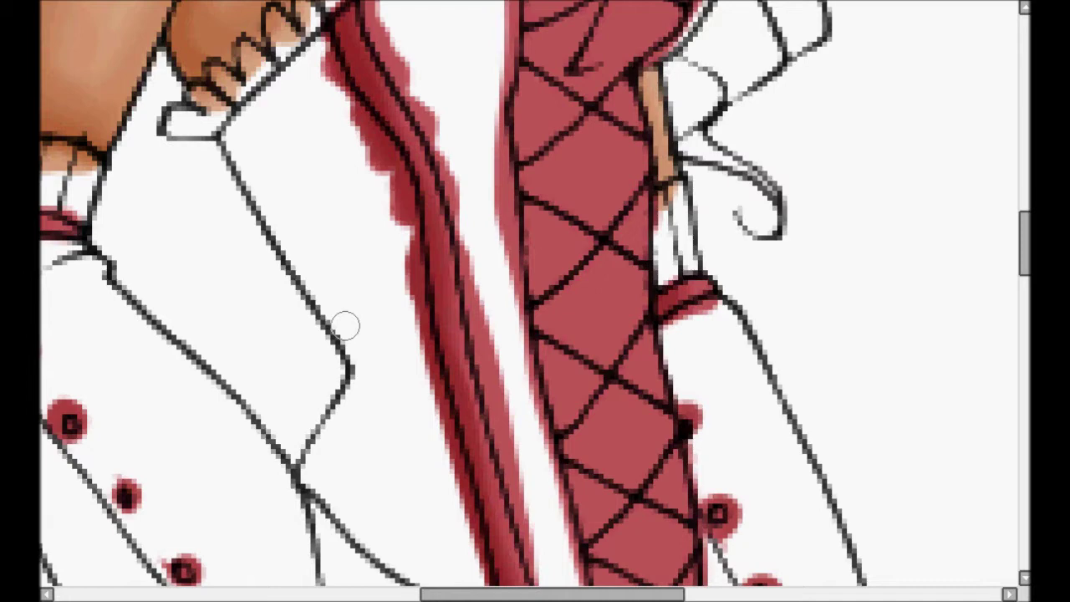
pyautogui.moveTo(534, 118)
pyautogui.mouseDown()
pyautogui.moveTo(418, 275)
pyautogui.moveTo(402, 348)
pyautogui.mouseUp()
pyautogui.press(']')
pyautogui.moveTo(404, 149)
pyautogui.mouseDown()
pyautogui.moveTo(382, 464)
pyautogui.moveTo(438, 299)
pyautogui.moveTo(470, 259)
pyautogui.moveTo(492, 389)
pyautogui.mouseUp()
pyautogui.scroll(-4, 492, 390)
pyautogui.moveTo(430, 346); pyautogui.dragTo(454, 273)
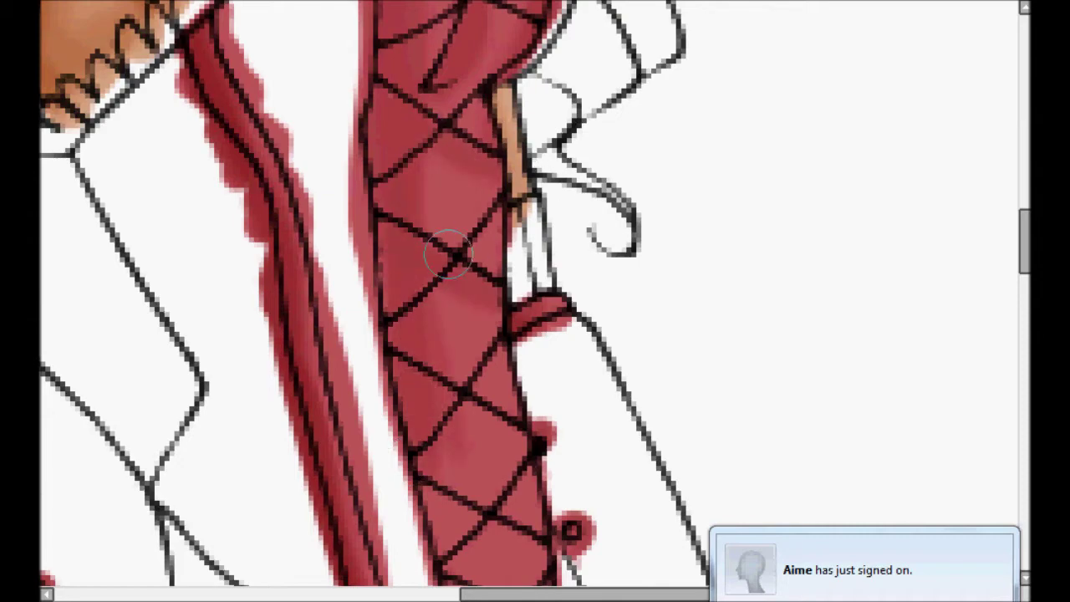
pyautogui.moveTo(547, 452); pyautogui.dragTo(506, 286)
pyautogui.moveTo(452, 372)
pyautogui.mouseDown()
pyautogui.moveTo(407, 350)
pyautogui.moveTo(461, 538)
pyautogui.moveTo(495, 480)
pyautogui.mouseUp()
pyautogui.moveTo(468, 125); pyautogui.dragTo(490, 533)
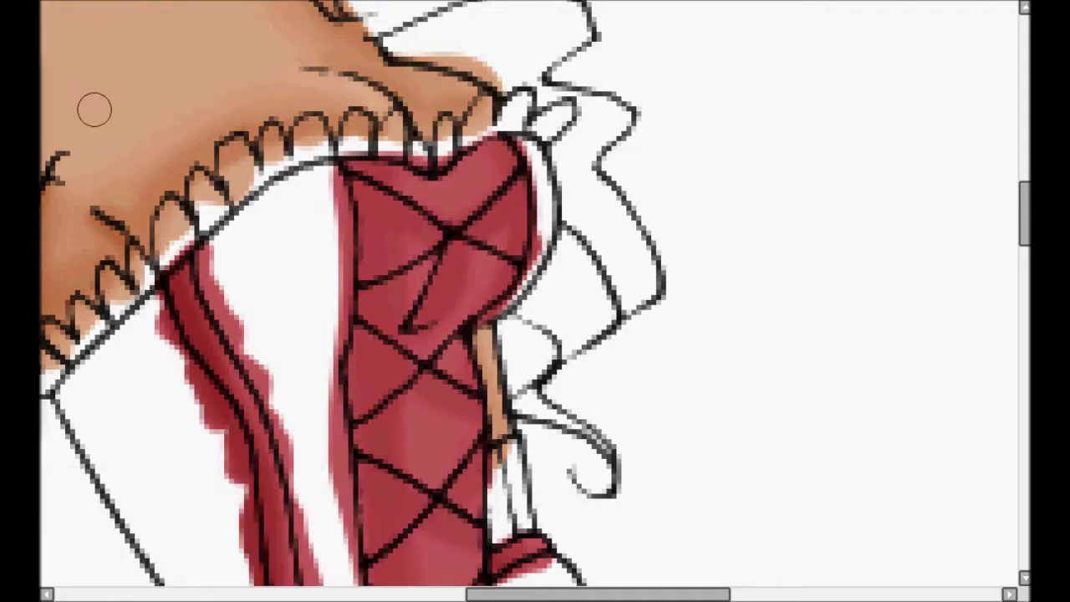
# Deepen the darker red along the inner edge and beneath the crossed laces of the bodice's front panel.
pyautogui.moveTo(368, 274)
pyautogui.mouseDown()
pyautogui.moveTo(361, 468)
pyautogui.moveTo(389, 199)
pyautogui.mouseUp()
pyautogui.scroll(-3, 403, 292)
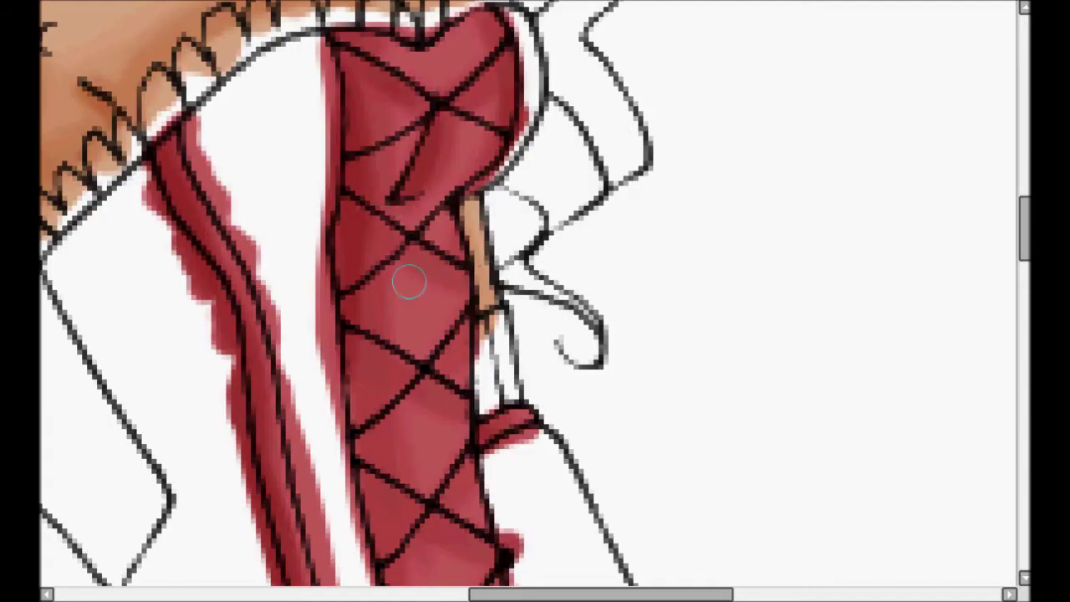
pyautogui.moveTo(361, 376); pyautogui.dragTo(348, 272)
pyautogui.moveTo(346, 389); pyautogui.dragTo(360, 451)
pyautogui.moveTo(407, 526); pyautogui.dragTo(319, 282)
pyautogui.moveTo(311, 263); pyautogui.dragTo(368, 510)
pyautogui.moveTo(349, 339); pyautogui.dragTo(318, 334)
pyautogui.moveTo(360, 81); pyautogui.dragTo(359, 141)
pyautogui.moveTo(354, 288); pyautogui.dragTo(401, 312)
pyautogui.moveTo(323, 178); pyautogui.dragTo(351, 312)
pyautogui.moveTo(334, 165); pyautogui.dragTo(282, 200)
pyautogui.moveTo(400, 70); pyautogui.dragTo(430, 175)
pyautogui.moveTo(327, 169); pyautogui.dragTo(363, 123)
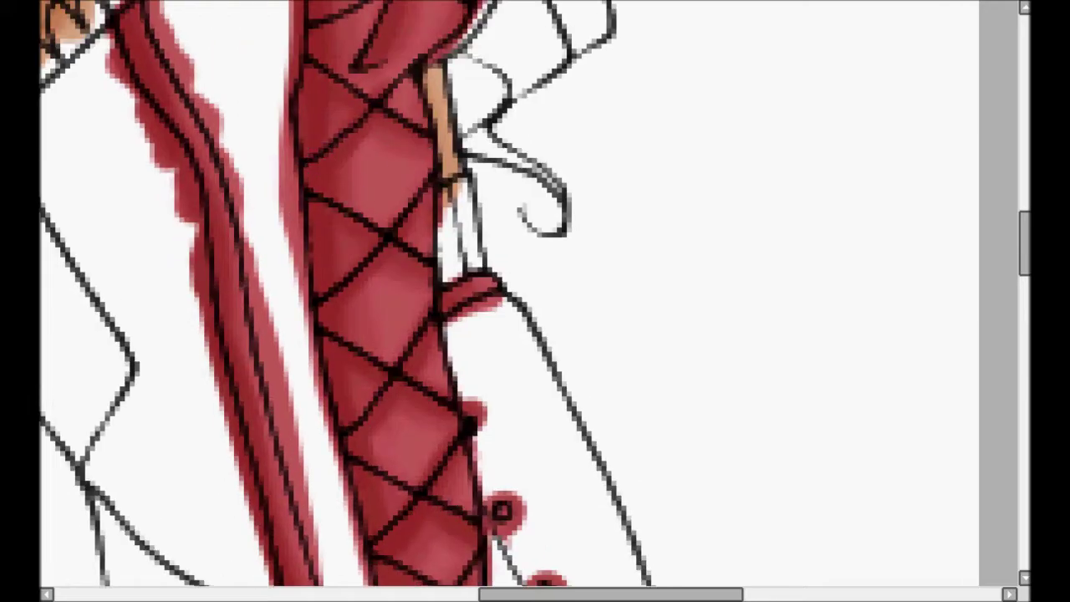
# Add the deepest red to the bust folds and outer edge at the top of the laced bodice panel.
pyautogui.hotkey('ctrl', '0')
pyautogui.scroll(5, 512, 40)
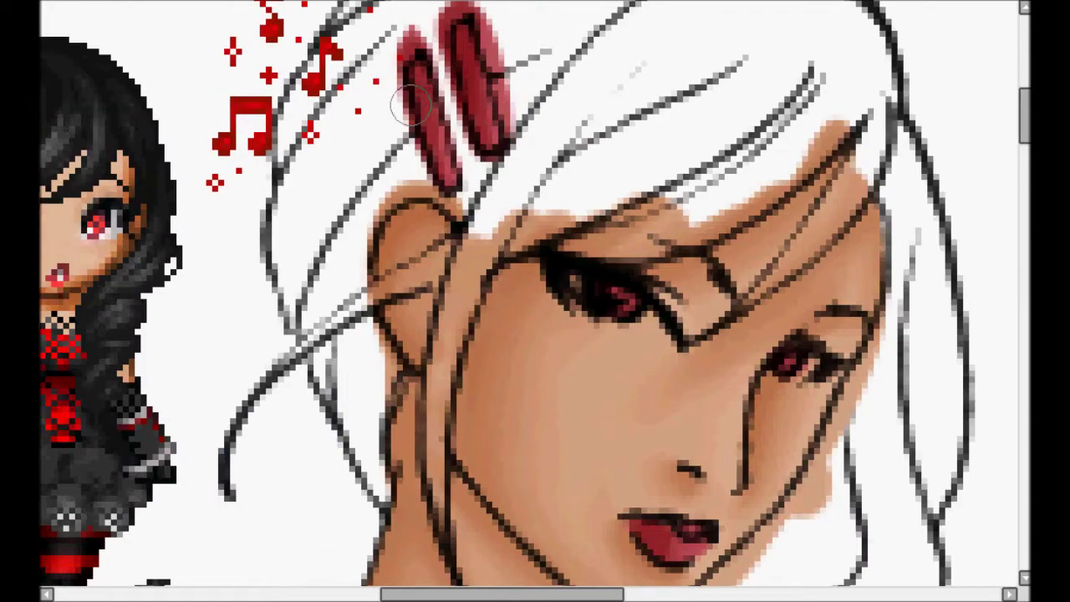
pyautogui.moveTo(633, 512); pyautogui.dragTo(450, 309)
pyautogui.scroll(-10, 492, 344)
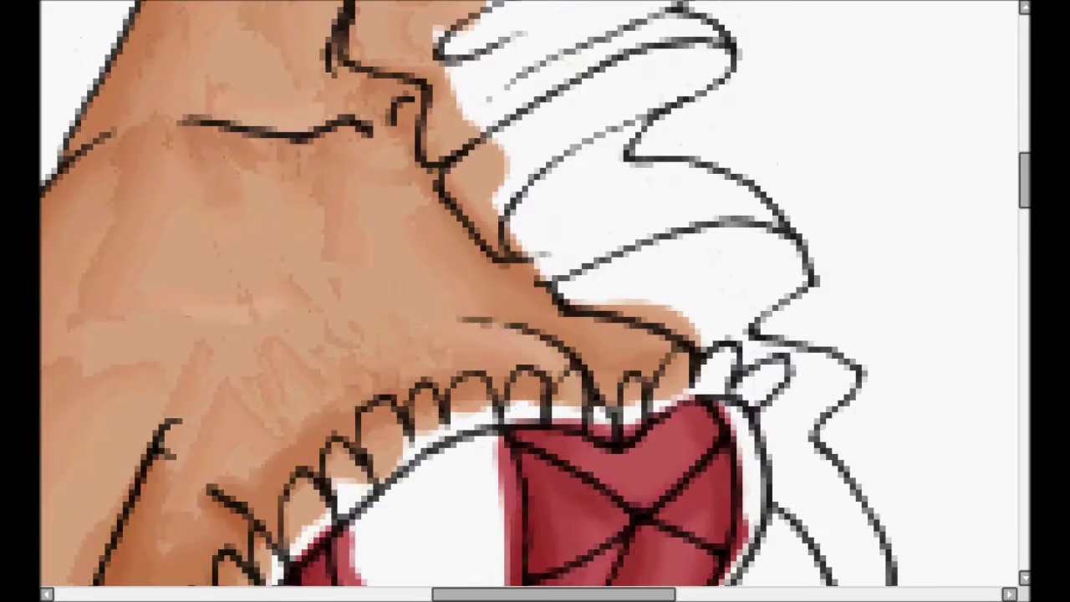
pyautogui.hscroll(-3, 333, 12)
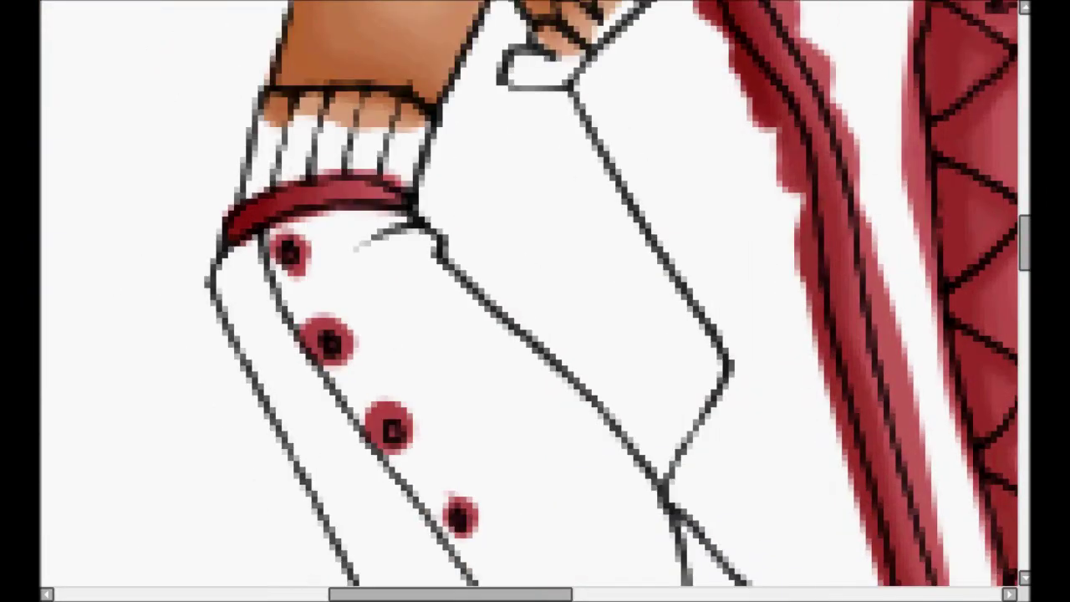
pyautogui.hscroll(5, 401, 174)
pyautogui.scroll(3, 345, 227)
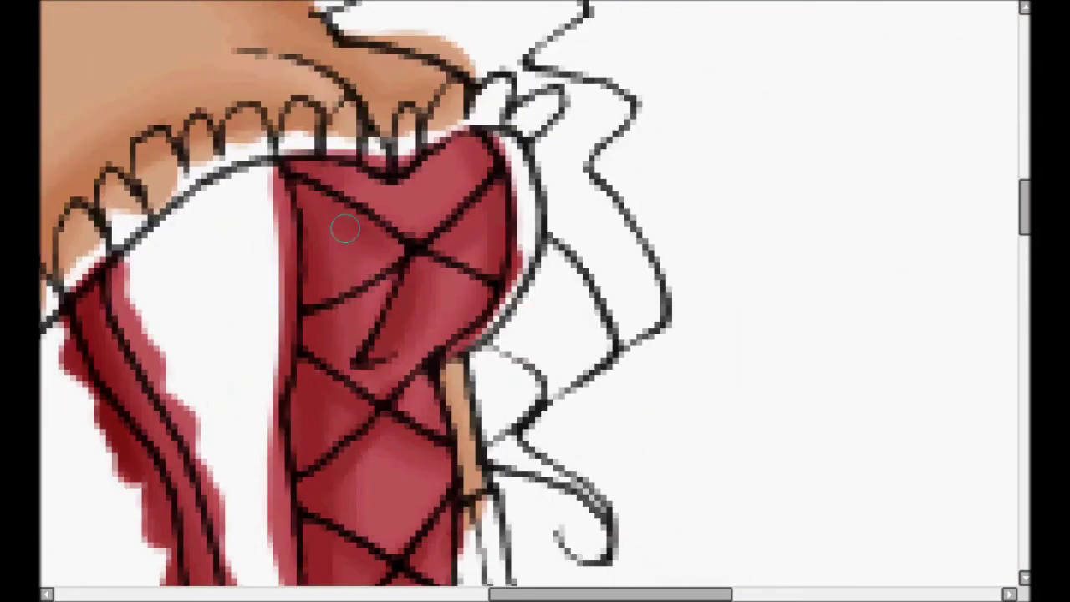
pyautogui.moveTo(406, 184)
pyautogui.mouseDown()
pyautogui.moveTo(506, 267)
pyautogui.moveTo(446, 355)
pyautogui.mouseUp()
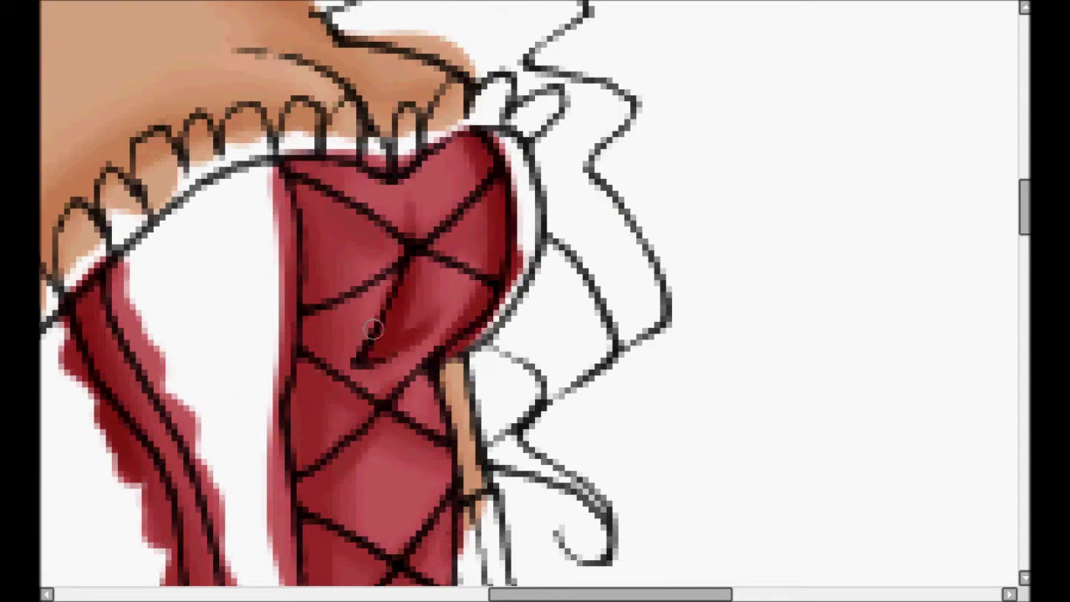
# Build up the deepest red in the corners of the lacing diamonds below the bust.
pyautogui.moveTo(342, 188)
pyautogui.mouseDown()
pyautogui.moveTo(315, 247)
pyautogui.moveTo(310, 493)
pyautogui.mouseUp()
pyautogui.scroll(-3, 309, 493)
pyautogui.moveTo(304, 127); pyautogui.dragTo(325, 402)
pyautogui.moveTo(343, 443); pyautogui.dragTo(258, 88)
pyautogui.moveTo(281, 140)
pyautogui.mouseDown()
pyautogui.moveTo(346, 399)
pyautogui.moveTo(383, 332)
pyautogui.mouseUp()
pyautogui.moveTo(295, 268); pyautogui.dragTo(343, 222)
pyautogui.moveTo(295, 124); pyautogui.dragTo(331, 50)
# Continue the deepest red shadows through the lower lacing diamonds to the pointed tip of the bodice panel.
pyautogui.scroll(6, 284, 155)
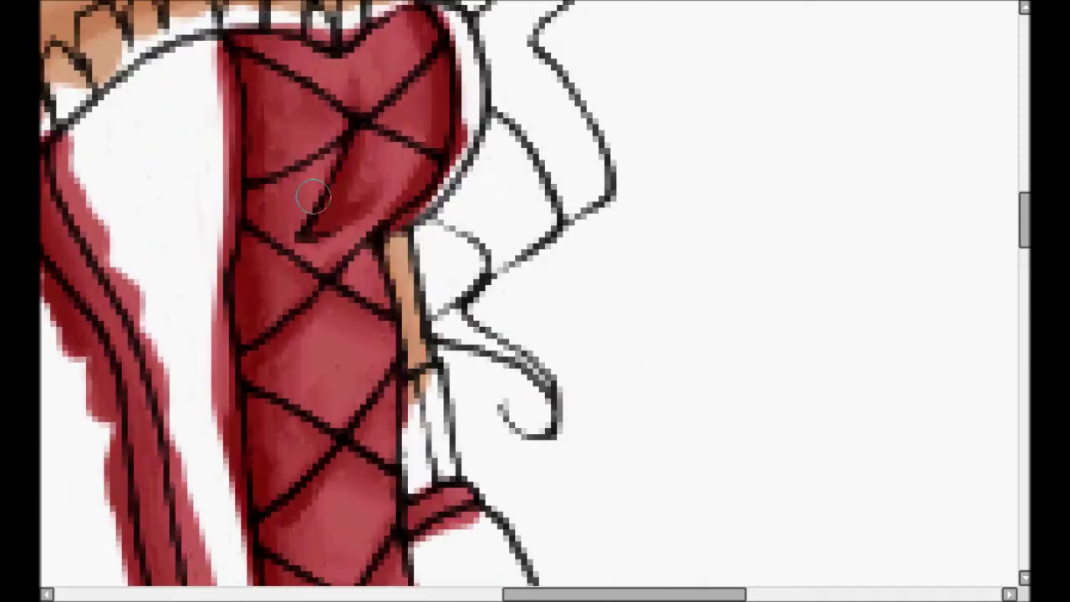
pyautogui.moveTo(261, 59); pyautogui.dragTo(347, 107)
pyautogui.moveTo(341, 281); pyautogui.dragTo(381, 293)
pyautogui.moveTo(329, 294); pyautogui.dragTo(383, 326)
pyautogui.moveTo(360, 468)
pyautogui.mouseDown()
pyautogui.moveTo(324, 432)
pyautogui.moveTo(216, 205)
pyautogui.mouseUp()
pyautogui.moveTo(142, 307); pyautogui.dragTo(197, 341)
pyautogui.moveTo(214, 351); pyautogui.dragTo(258, 375)
pyautogui.moveTo(180, 467); pyautogui.dragTo(221, 491)
pyautogui.moveTo(245, 495)
pyautogui.mouseDown()
pyautogui.moveTo(304, 535)
pyautogui.moveTo(212, 266)
pyautogui.mouseUp()
pyautogui.moveTo(100, 295); pyautogui.dragTo(160, 336)
pyautogui.moveTo(191, 355); pyautogui.dragTo(215, 387)
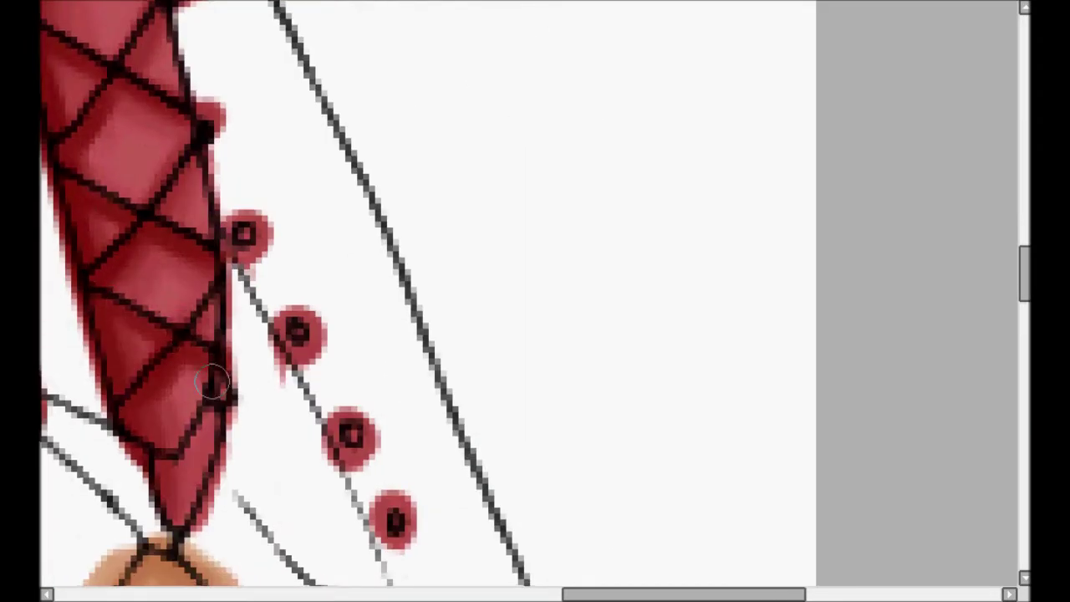
pyautogui.moveTo(201, 428)
pyautogui.mouseDown()
pyautogui.moveTo(177, 507)
pyautogui.moveTo(242, 234)
pyautogui.mouseUp()
pyautogui.moveTo(102, 577)
pyautogui.mouseDown()
pyautogui.moveTo(262, 326)
pyautogui.moveTo(197, 314)
pyautogui.mouseUp()
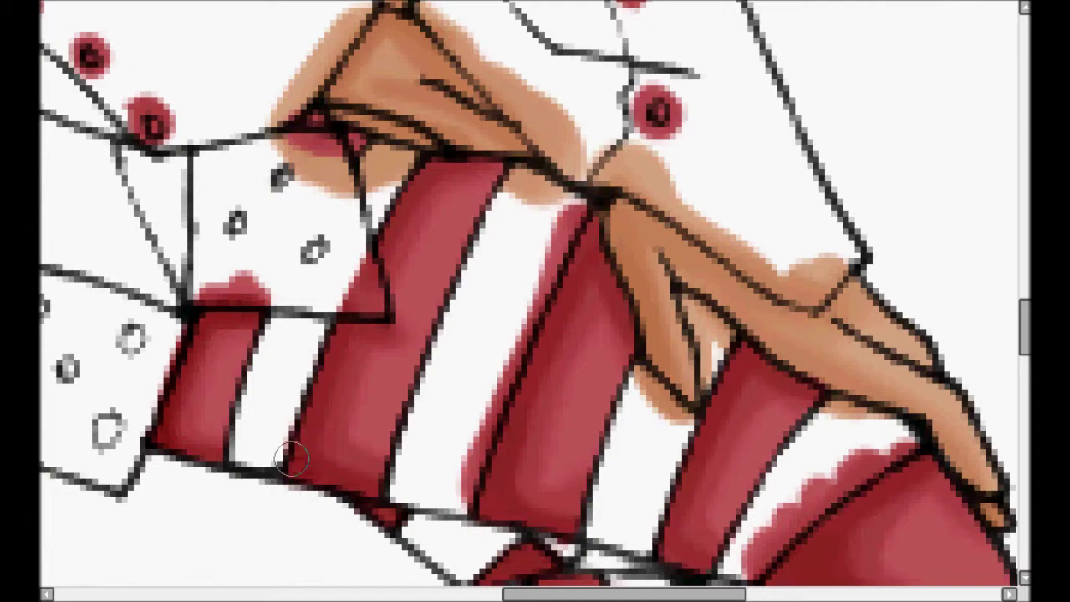
# Deepen the shadows on the red thigh stripes between the skirt hem and the hands with the deepest red.
pyautogui.moveTo(288, 488); pyautogui.dragTo(314, 386)
pyautogui.moveTo(388, 226); pyautogui.dragTo(433, 155)
pyautogui.moveTo(357, 153); pyautogui.dragTo(303, 139)
pyautogui.moveTo(481, 316); pyautogui.dragTo(339, 196)
pyautogui.moveTo(459, 147); pyautogui.dragTo(475, 191)
pyautogui.moveTo(468, 519); pyautogui.dragTo(438, 127)
pyautogui.moveTo(485, 331); pyautogui.dragTo(526, 342)
pyautogui.moveTo(230, 115); pyautogui.dragTo(296, 376)
pyautogui.moveTo(237, 177); pyautogui.dragTo(258, 259)
pyautogui.moveTo(381, 147)
pyautogui.mouseDown()
pyautogui.moveTo(435, 318)
pyautogui.moveTo(368, 111)
pyautogui.moveTo(416, 274)
pyautogui.mouseUp()
pyautogui.moveTo(750, 41); pyautogui.dragTo(687, 265)
pyautogui.moveTo(430, 243)
pyautogui.mouseDown()
pyautogui.moveTo(507, 51)
pyautogui.moveTo(576, 99)
pyautogui.mouseUp()
pyautogui.moveTo(676, 173)
pyautogui.mouseDown()
pyautogui.moveTo(548, 293)
pyautogui.moveTo(617, 219)
pyautogui.mouseUp()
pyautogui.moveTo(598, 266); pyautogui.dragTo(555, 299)
pyautogui.moveTo(483, 321); pyautogui.dragTo(542, 473)
pyautogui.moveTo(532, 468)
pyautogui.mouseDown()
pyautogui.moveTo(499, 363)
pyautogui.moveTo(508, 90)
pyautogui.mouseUp()
pyautogui.moveTo(207, 285)
pyautogui.mouseDown()
pyautogui.moveTo(255, 432)
pyautogui.moveTo(276, 454)
pyautogui.mouseUp()
pyautogui.moveTo(201, 294); pyautogui.dragTo(238, 405)
pyautogui.moveTo(390, 375)
pyautogui.mouseDown()
pyautogui.moveTo(320, 239)
pyautogui.moveTo(334, 224)
pyautogui.mouseUp()
pyautogui.scroll(-5, 619, 418)
# Reinforce the deepest red beneath the laces and along the inner edge of the bodice's front panel.
pyautogui.scroll(3, 599, 247)
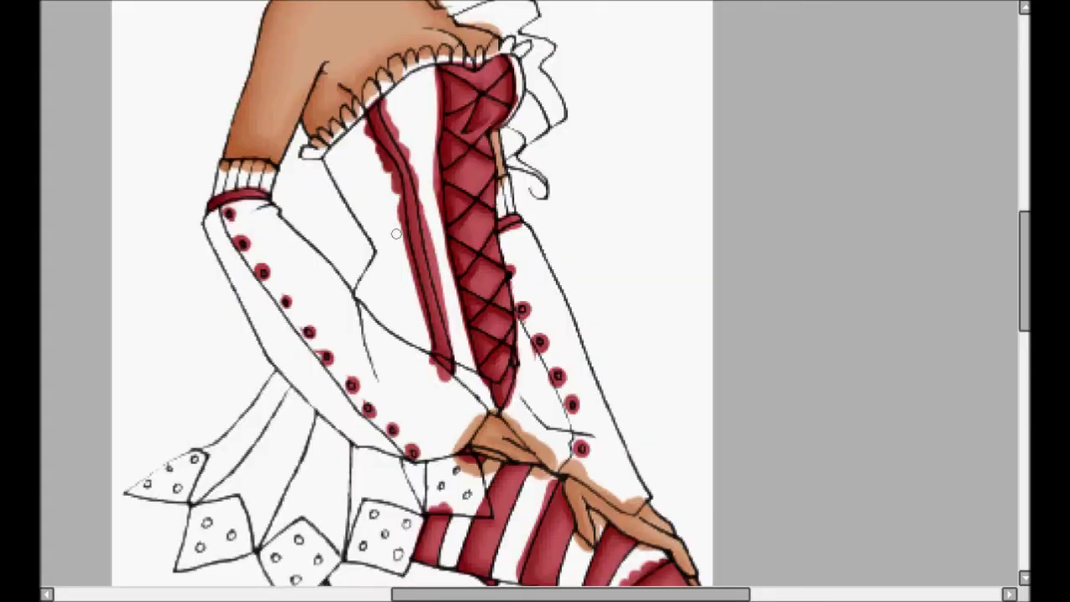
pyautogui.scroll(3, 482, 97)
pyautogui.moveTo(488, 281); pyautogui.dragTo(458, 293)
pyautogui.moveTo(400, 50); pyautogui.dragTo(395, 117)
pyautogui.moveTo(494, 126); pyautogui.dragTo(477, 250)
pyautogui.moveTo(454, 289); pyautogui.dragTo(462, 148)
pyautogui.moveTo(373, 205); pyautogui.dragTo(360, 307)
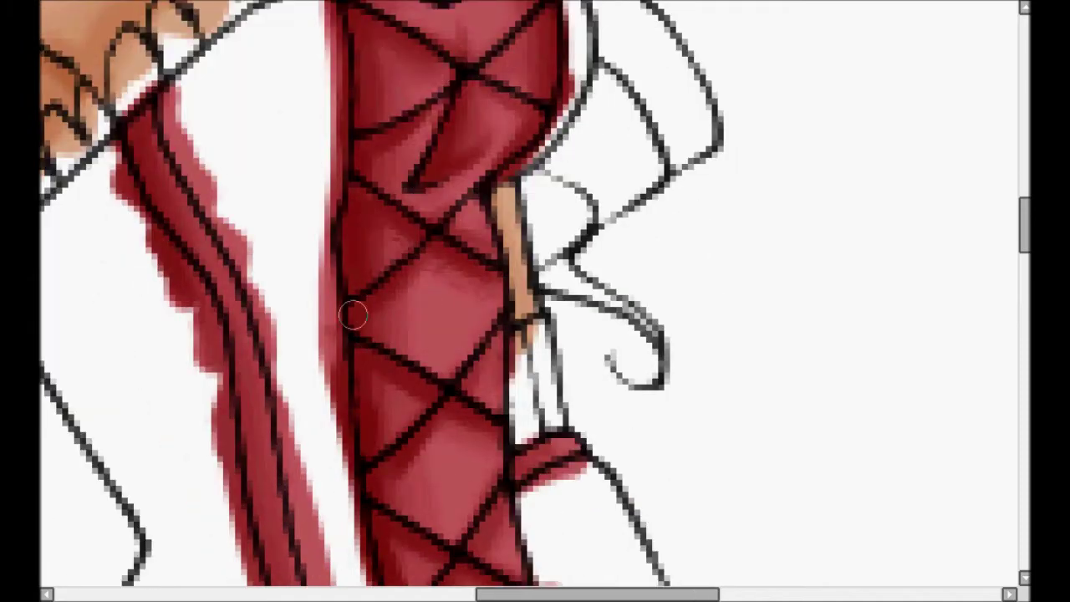
pyautogui.moveTo(433, 398); pyautogui.dragTo(382, 221)
pyautogui.moveTo(382, 260); pyautogui.dragTo(365, 288)
pyautogui.moveTo(358, 418); pyautogui.dragTo(305, 235)
pyautogui.moveTo(373, 233); pyautogui.dragTo(406, 260)
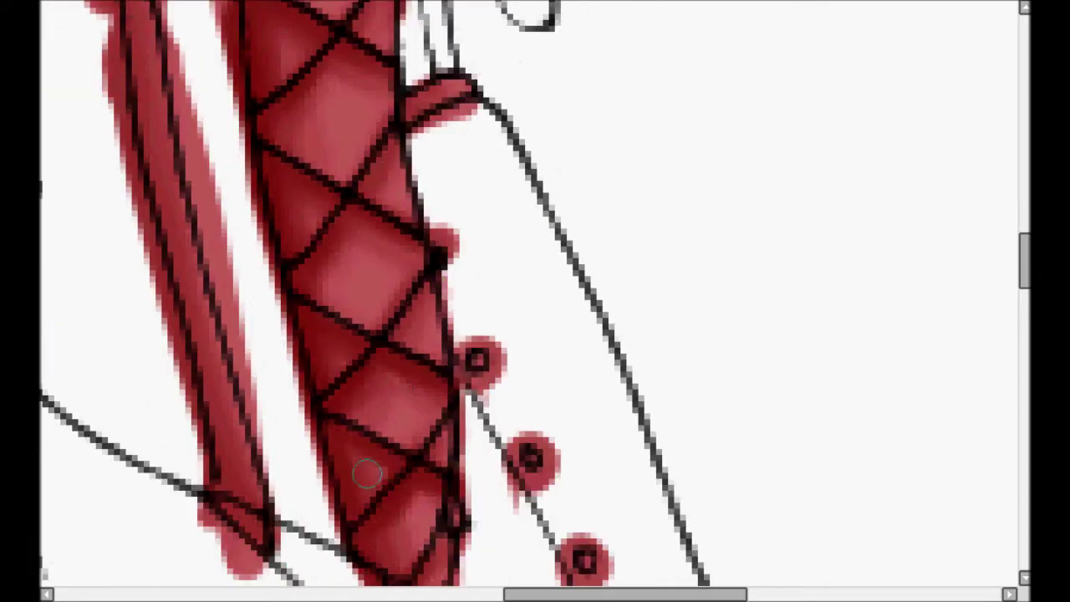
# Strengthen the shadows on the thigh stripes beside the fingers with the deepest red and review the knee stripes.
pyautogui.scroll(-8, 399, 431)
pyautogui.moveTo(463, 576); pyautogui.dragTo(391, 306)
pyautogui.moveTo(376, 254); pyautogui.dragTo(402, 230)
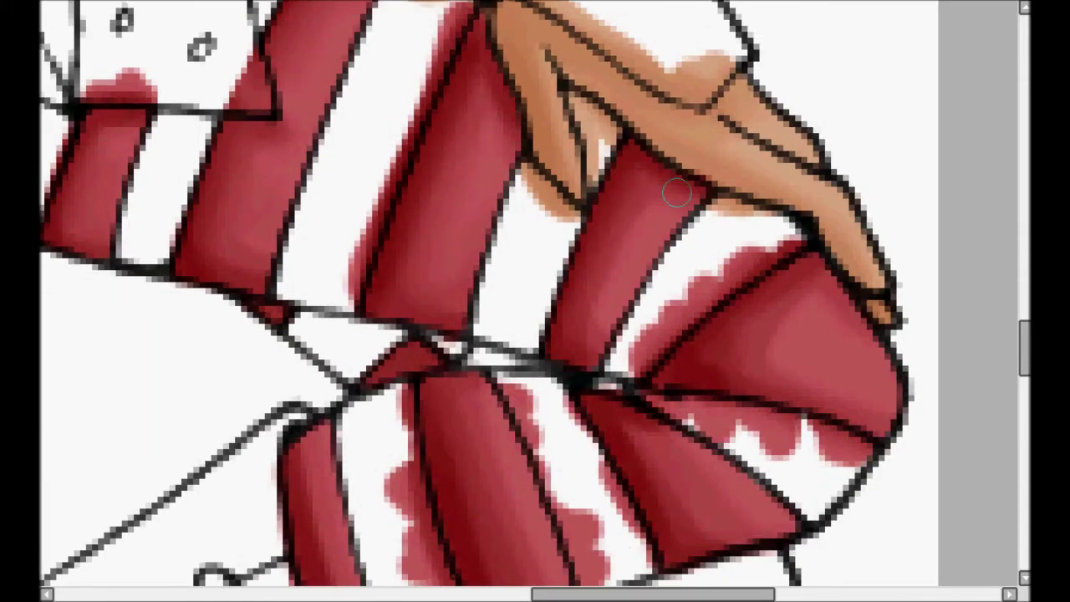
pyautogui.scroll(-3, 289, 314)
pyautogui.hscroll(3, 374, 216)
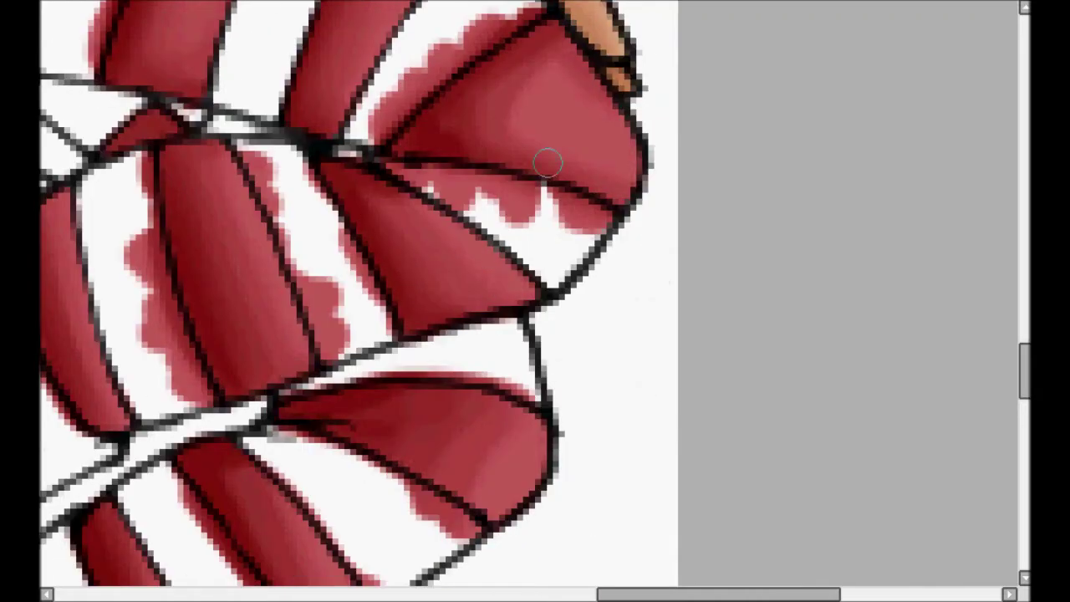
pyautogui.scroll(-3, 454, 145)
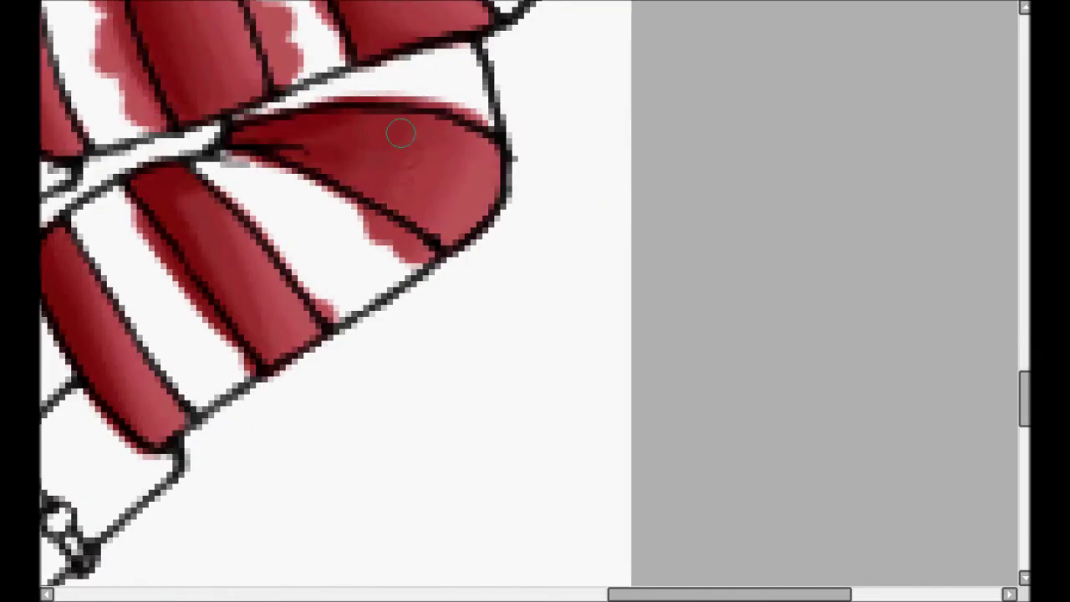
pyautogui.hscroll(-3, 343, 126)
pyautogui.press('Home')
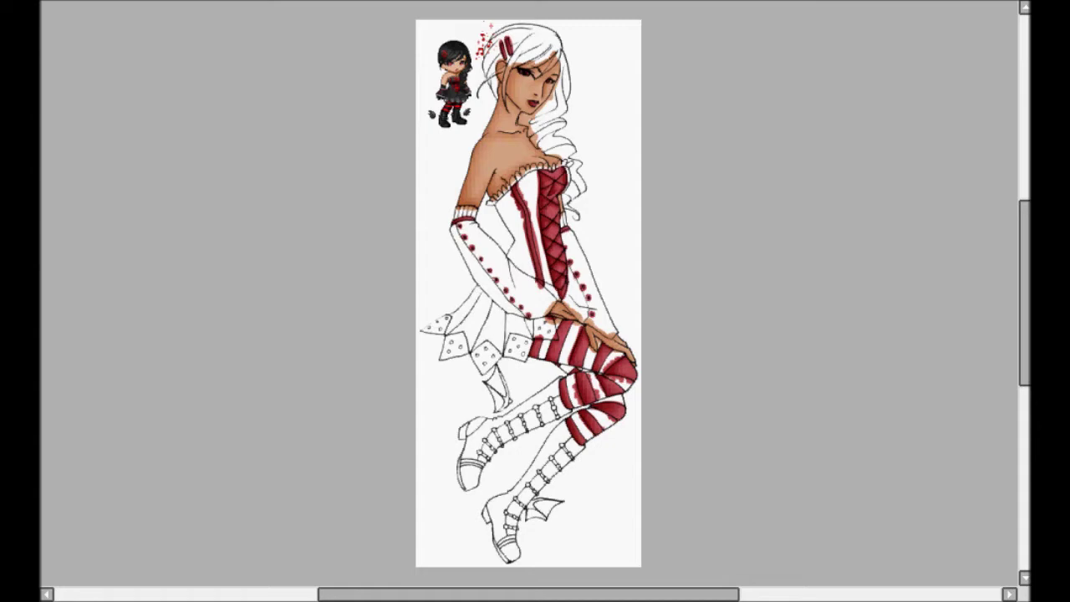
# Paint a light grey base on the side strands and bangs framing the face.
pyautogui.scroll(5, 510, 40)
pyautogui.moveTo(408, 262); pyautogui.dragTo(384, 351)
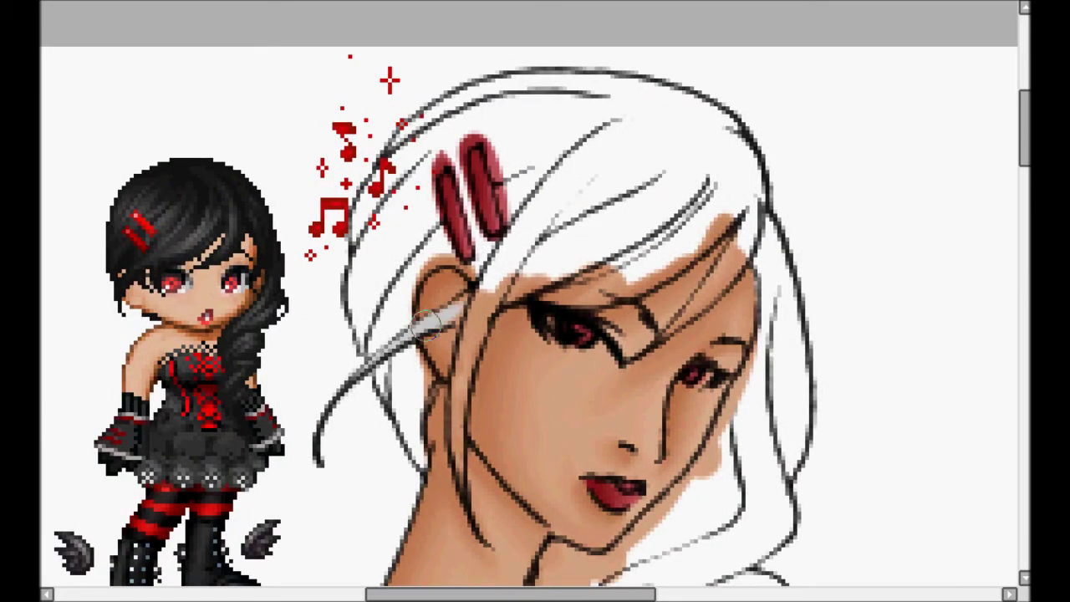
pyautogui.moveTo(494, 291); pyautogui.dragTo(562, 209)
pyautogui.moveTo(511, 293)
pyautogui.mouseDown()
pyautogui.moveTo(541, 270)
pyautogui.moveTo(581, 293)
pyautogui.moveTo(669, 262)
pyautogui.moveTo(736, 192)
pyautogui.mouseUp()
pyautogui.moveTo(679, 321)
pyautogui.mouseDown()
pyautogui.moveTo(743, 232)
pyautogui.moveTo(740, 245)
pyautogui.moveTo(712, 227)
pyautogui.moveTo(730, 153)
pyautogui.moveTo(740, 158)
pyautogui.moveTo(723, 130)
pyautogui.moveTo(665, 102)
pyautogui.mouseUp()
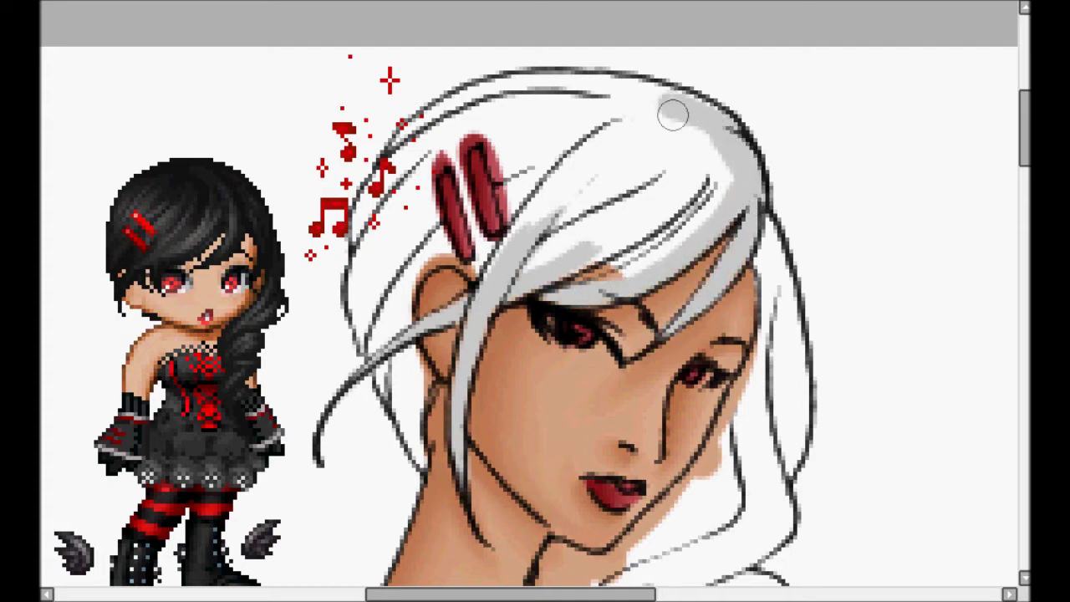
# Fill the rest of the hair on top of the head with light grey, painting around the two red clips.
pyautogui.moveTo(446, 150)
pyautogui.mouseDown()
pyautogui.moveTo(483, 268)
pyautogui.moveTo(419, 264)
pyautogui.moveTo(404, 305)
pyautogui.moveTo(418, 464)
pyautogui.moveTo(358, 294)
pyautogui.moveTo(381, 211)
pyautogui.moveTo(432, 117)
pyautogui.moveTo(740, 48)
pyautogui.mouseUp()
pyautogui.scroll(1, 325, 273)
pyautogui.moveTo(766, 90)
pyautogui.mouseDown()
pyautogui.moveTo(747, 61)
pyautogui.moveTo(774, 75)
pyautogui.moveTo(577, 67)
pyautogui.moveTo(395, 285)
pyautogui.moveTo(397, 224)
pyautogui.moveTo(456, 244)
pyautogui.moveTo(449, 176)
pyautogui.moveTo(465, 116)
pyautogui.moveTo(473, 107)
pyautogui.moveTo(496, 122)
pyautogui.moveTo(480, 126)
pyautogui.moveTo(525, 125)
pyautogui.moveTo(535, 163)
pyautogui.mouseUp()
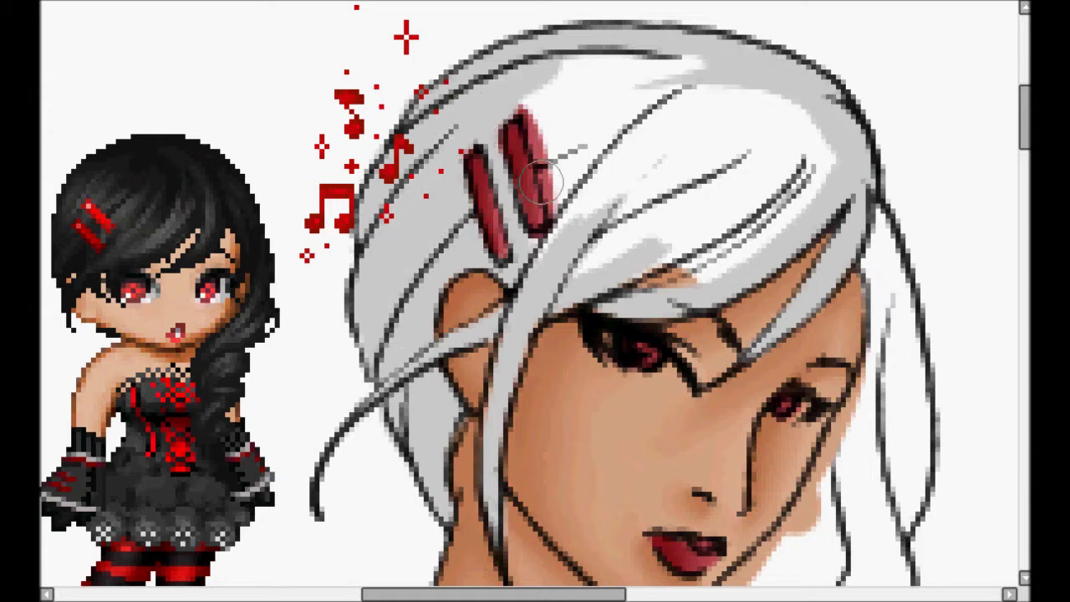
pyautogui.moveTo(545, 238)
pyautogui.mouseDown()
pyautogui.moveTo(553, 179)
pyautogui.moveTo(651, 216)
pyautogui.mouseUp()
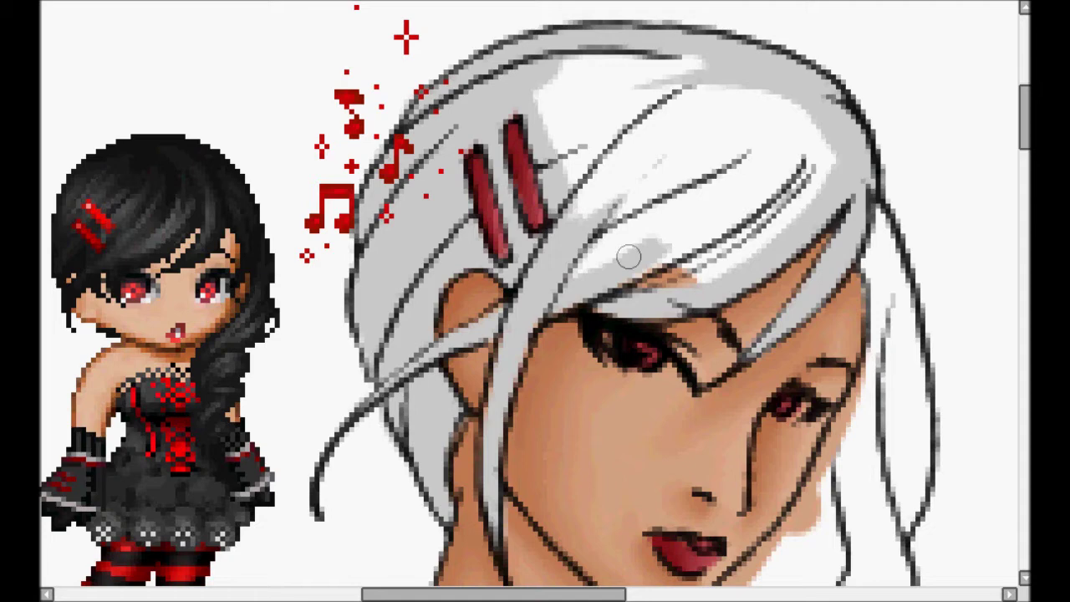
pyautogui.moveTo(571, 272)
pyautogui.mouseDown()
pyautogui.moveTo(776, 204)
pyautogui.moveTo(727, 89)
pyautogui.moveTo(670, 48)
pyautogui.moveTo(573, 161)
pyautogui.moveTo(647, 172)
pyautogui.moveTo(654, 191)
pyautogui.moveTo(754, 143)
pyautogui.moveTo(708, 186)
pyautogui.moveTo(666, 110)
pyautogui.mouseUp()
pyautogui.moveTo(536, 220); pyautogui.dragTo(517, 156)
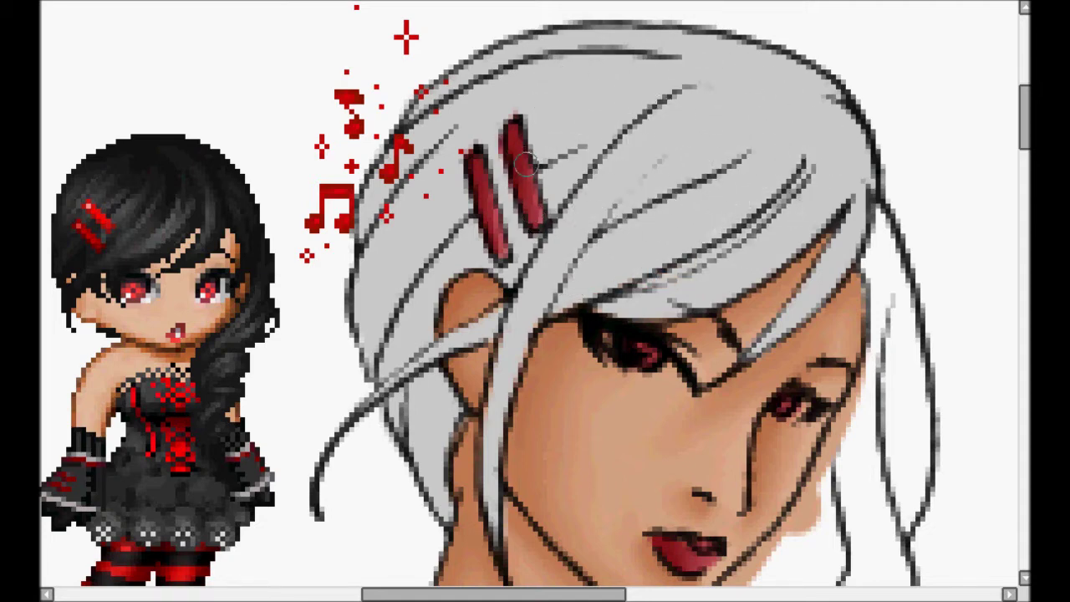
# Paint the light grey base on the lower curls beside the bodice and shoulder.
pyautogui.scroll(-8, 500, 243)
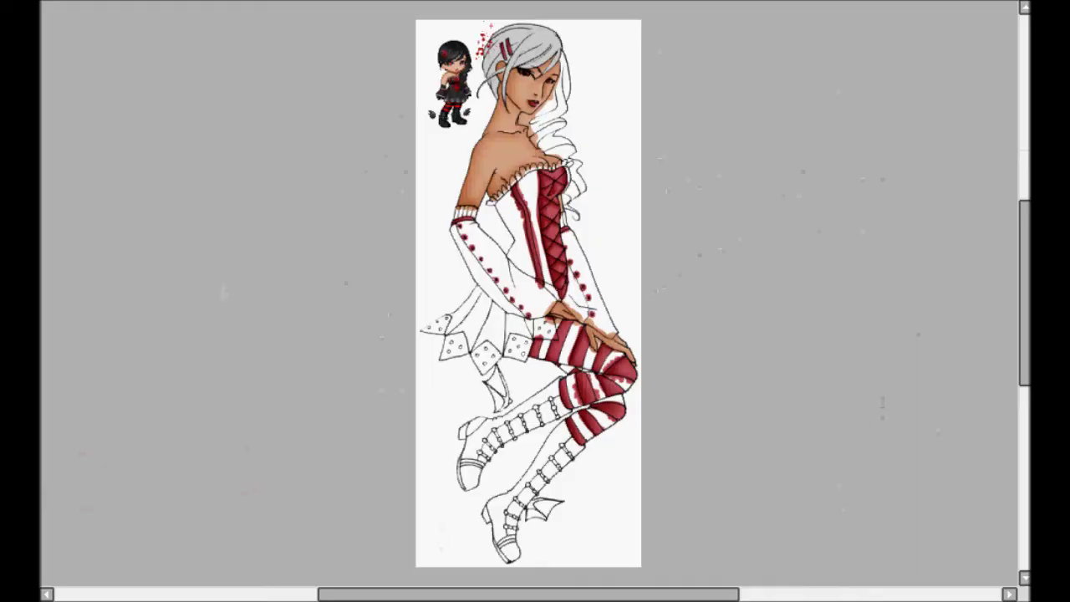
pyautogui.scroll(5, 549, 113)
pyautogui.scroll(4, 588, 329)
pyautogui.moveTo(618, 449)
pyautogui.mouseDown()
pyautogui.moveTo(552, 407)
pyautogui.moveTo(529, 321)
pyautogui.moveTo(648, 255)
pyautogui.moveTo(599, 133)
pyautogui.moveTo(528, 89)
pyautogui.moveTo(604, 217)
pyautogui.moveTo(615, 267)
pyautogui.mouseUp()
pyautogui.moveTo(539, 35); pyautogui.dragTo(643, 160)
pyautogui.hotkey('ctrl', 'z')
pyautogui.moveTo(586, 108); pyautogui.dragTo(645, 342)
pyautogui.scroll(1, 535, 301)
pyautogui.moveTo(372, 188)
pyautogui.mouseDown()
pyautogui.moveTo(410, 222)
pyautogui.moveTo(418, 251)
pyautogui.moveTo(477, 293)
pyautogui.moveTo(577, 322)
pyautogui.moveTo(527, 270)
pyautogui.mouseUp()
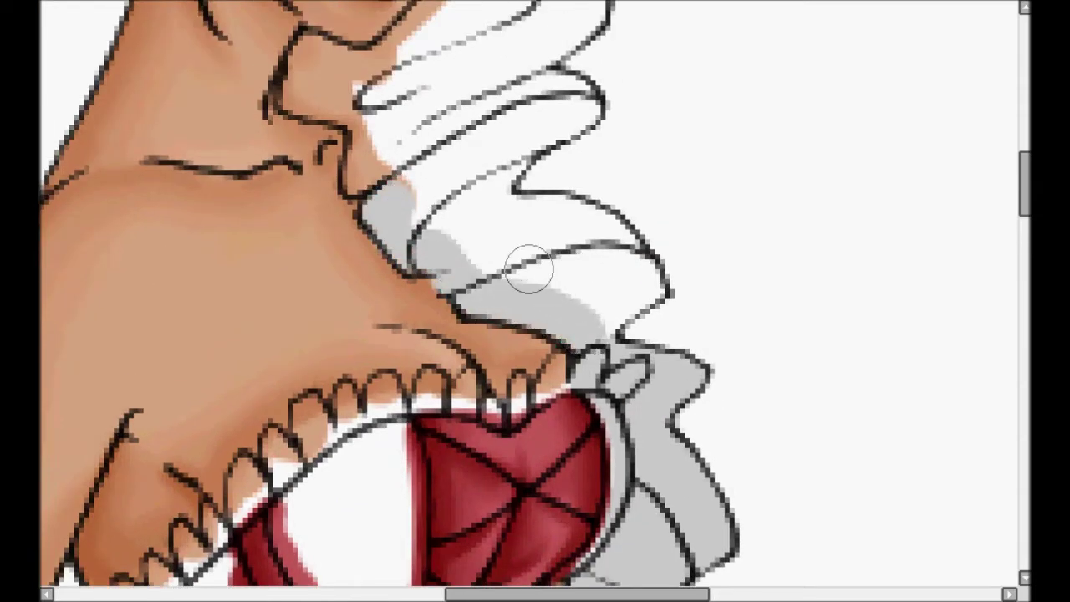
# Fill the remaining curls beside the neck and face with light grey.
pyautogui.scroll(2, 340, 203)
pyautogui.moveTo(340, 203)
pyautogui.mouseDown()
pyautogui.moveTo(393, 330)
pyautogui.moveTo(593, 418)
pyautogui.mouseUp()
pyautogui.moveTo(535, 358)
pyautogui.mouseDown()
pyautogui.moveTo(600, 359)
pyautogui.moveTo(669, 425)
pyautogui.moveTo(599, 427)
pyautogui.moveTo(507, 381)
pyautogui.moveTo(562, 259)
pyautogui.moveTo(602, 251)
pyautogui.mouseUp()
pyautogui.scroll(3, 602, 251)
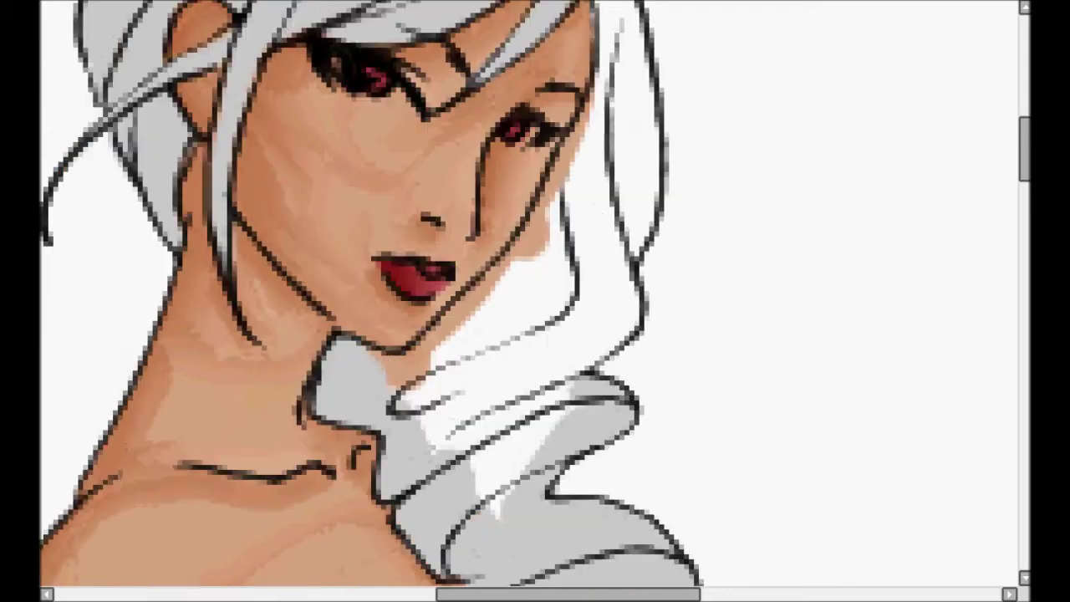
pyautogui.moveTo(435, 347)
pyautogui.mouseDown()
pyautogui.moveTo(528, 223)
pyautogui.moveTo(490, 242)
pyautogui.moveTo(496, 222)
pyautogui.moveTo(488, 315)
pyautogui.moveTo(540, 218)
pyautogui.moveTo(532, 61)
pyautogui.moveTo(576, 124)
pyautogui.moveTo(584, 323)
pyautogui.moveTo(534, 368)
pyautogui.moveTo(565, 321)
pyautogui.moveTo(609, 243)
pyautogui.mouseUp()
pyautogui.scroll(-3, 581, 338)
pyautogui.moveTo(519, 314)
pyautogui.mouseDown()
pyautogui.moveTo(394, 406)
pyautogui.moveTo(490, 359)
pyautogui.moveTo(594, 91)
pyautogui.moveTo(589, 178)
pyautogui.mouseUp()
pyautogui.hotkey('ctrl', '0')
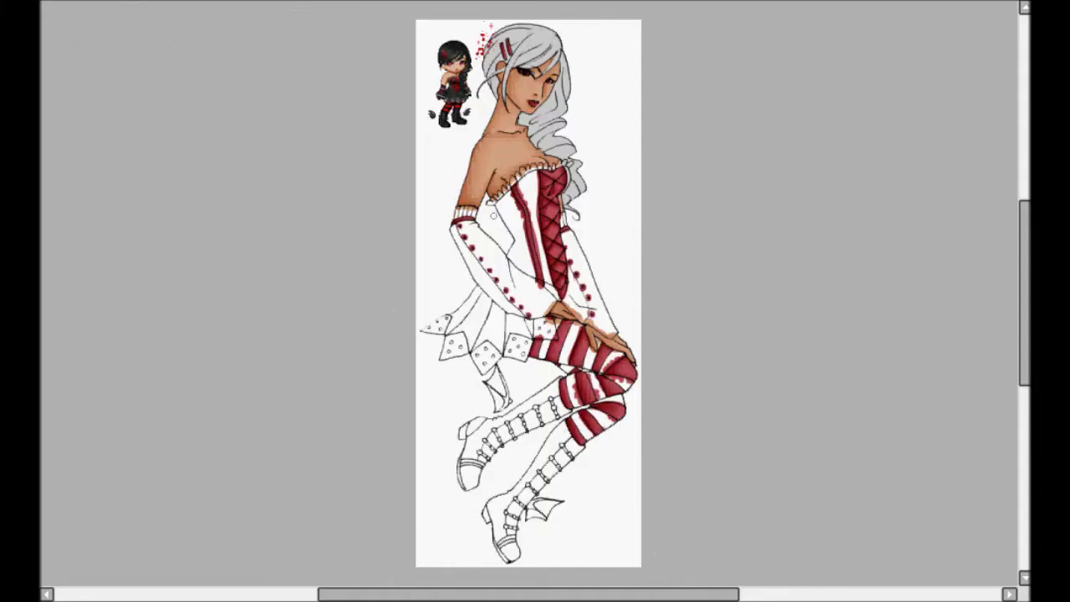
# Check the pixel avatar's hair color and recolor the light grey hair base to dark charcoal grey.
pyautogui.scroll(6, 451, 62)
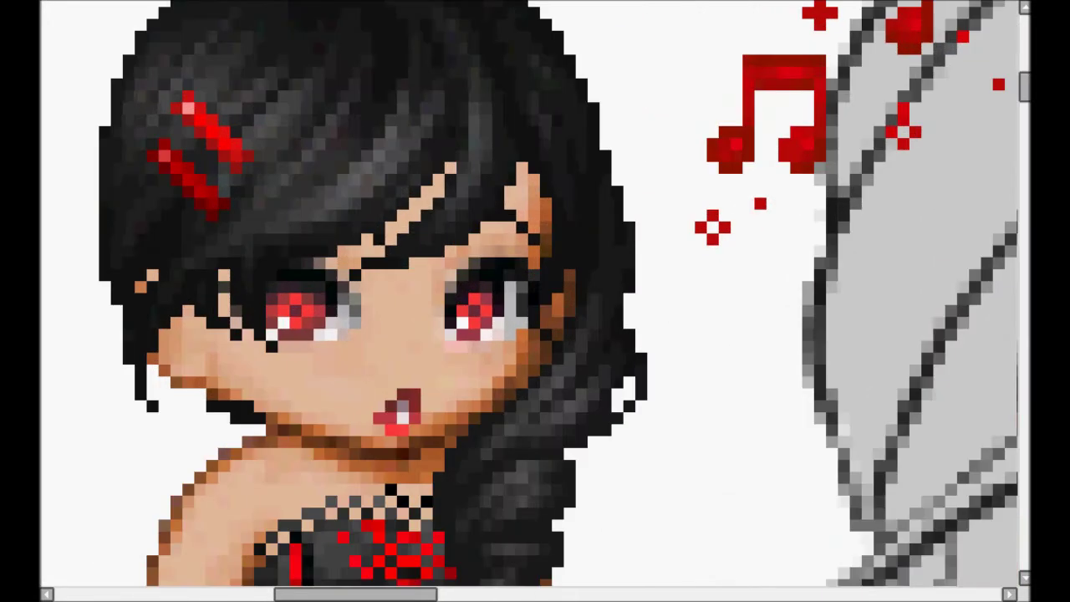
pyautogui.scroll(3, 535, 301)
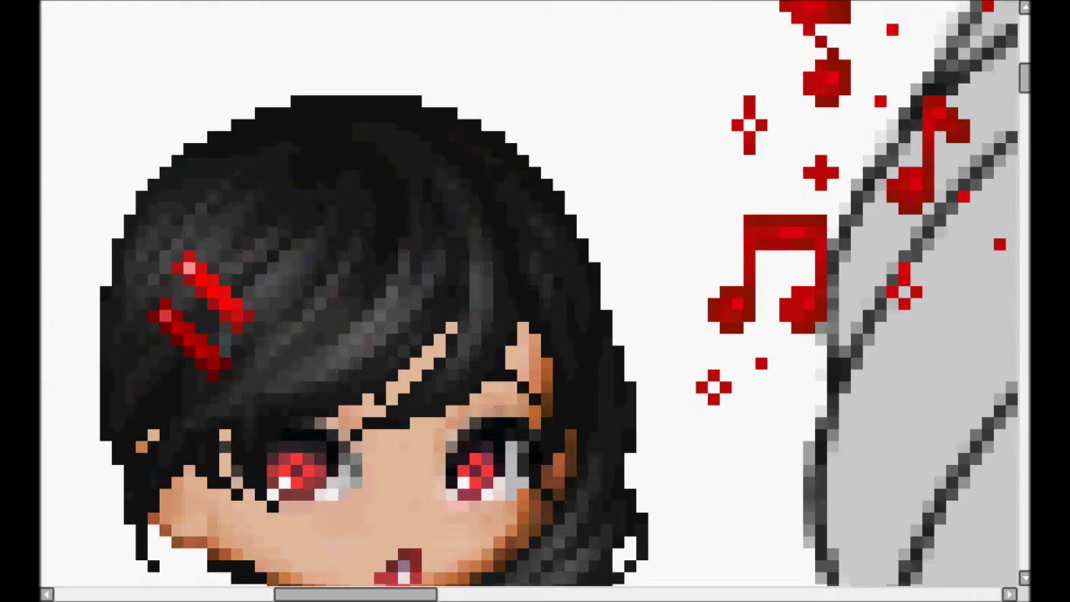
pyautogui.hotkey('ctrl', '0')
pyautogui.press(']')
pyautogui.moveTo(518, 50); pyautogui.dragTo(550, 198)
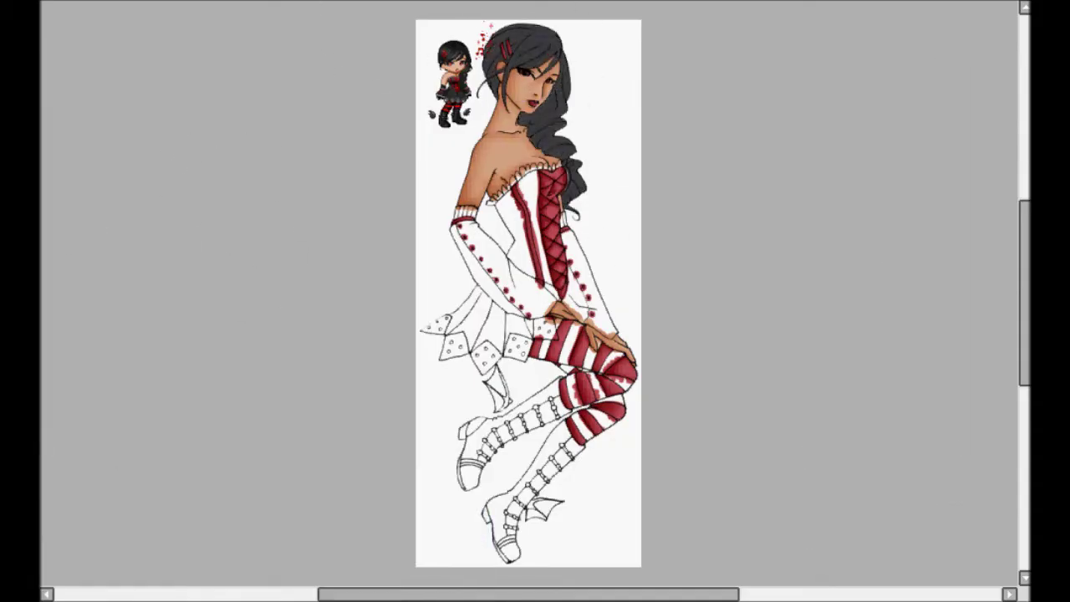
# Shade the lower curls beside the bodice and shoulder with a darker neutral grey, following the line art of each lock.
pyautogui.scroll(5, 571, 209)
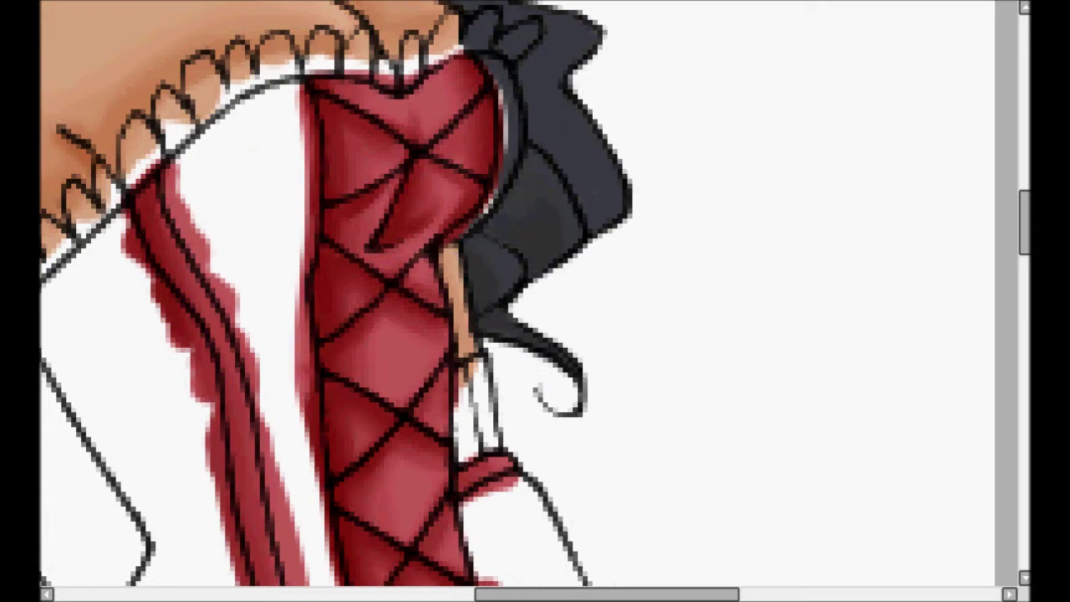
pyautogui.moveTo(481, 264); pyautogui.dragTo(440, 330)
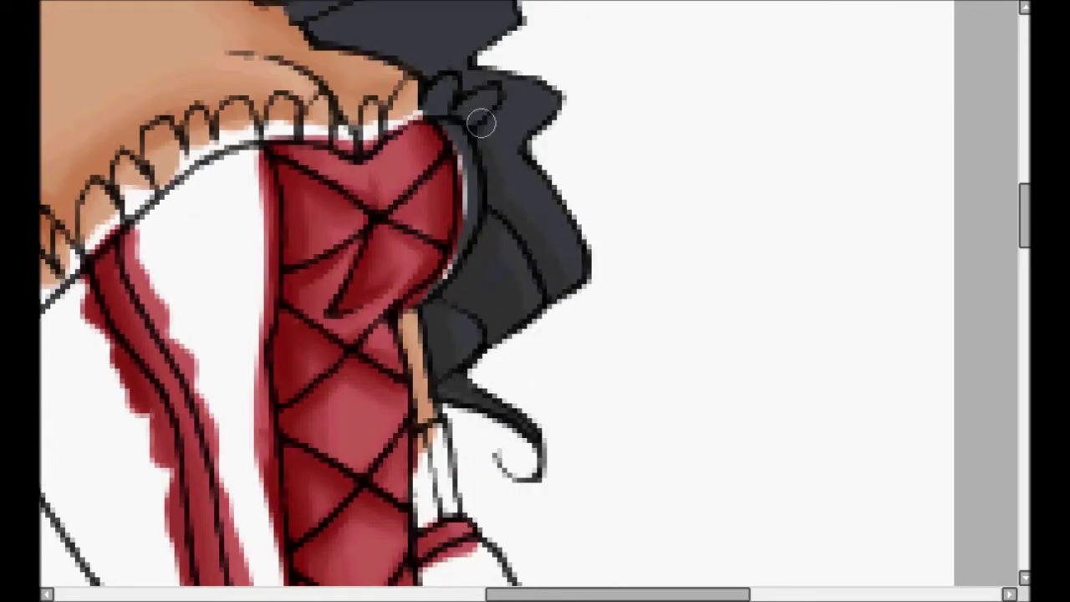
pyautogui.moveTo(478, 112); pyautogui.dragTo(519, 246)
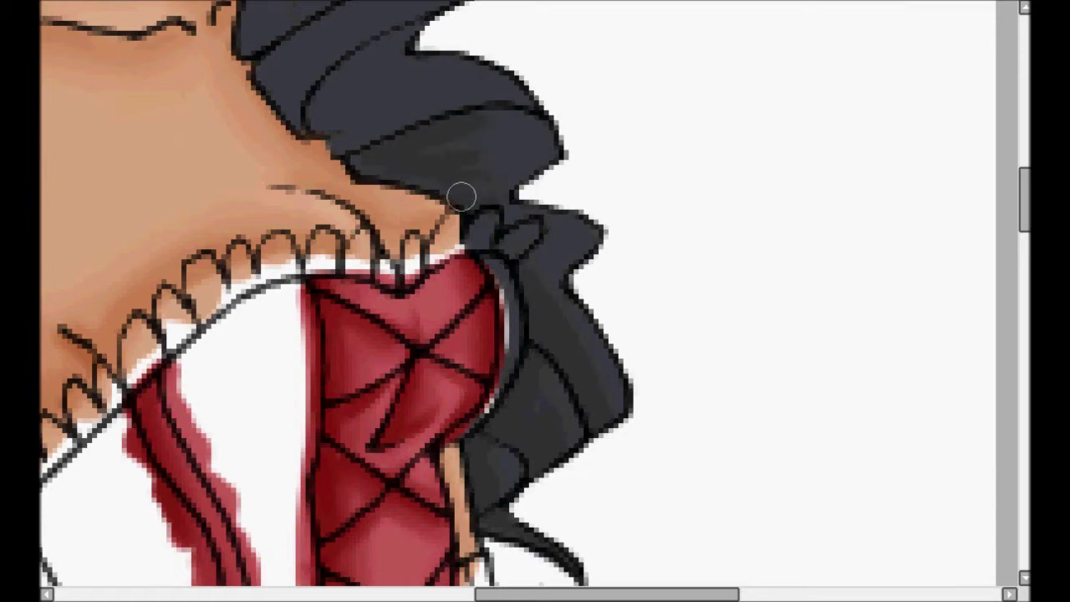
pyautogui.moveTo(403, 161); pyautogui.dragTo(493, 318)
pyautogui.moveTo(536, 127); pyautogui.dragTo(403, 195)
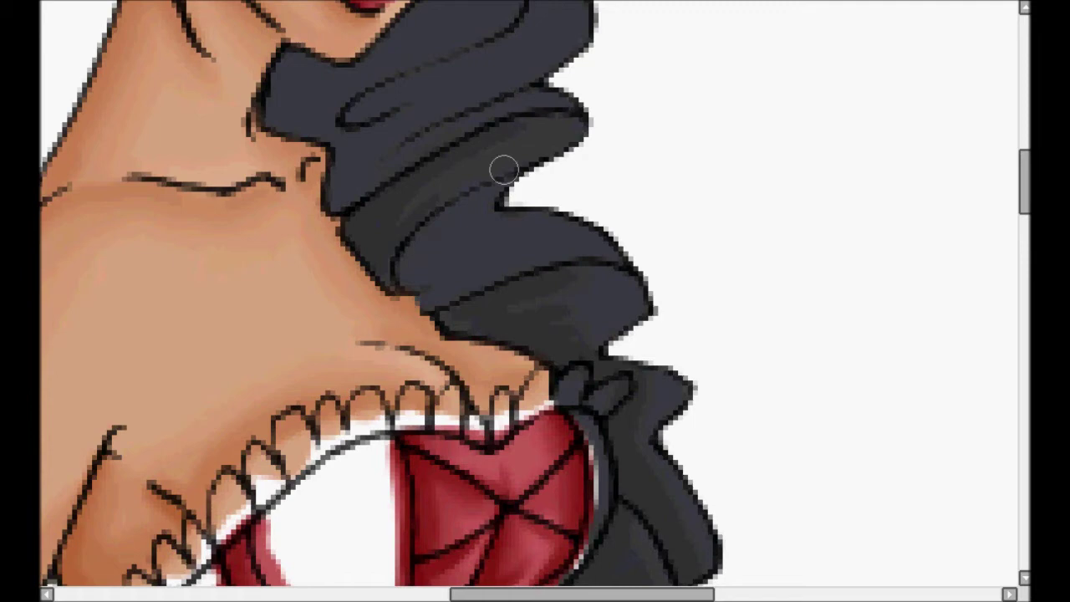
# Shade the curls beside the neck and jaw with dark neutral grey along the strand lines.
pyautogui.scroll(4, 490, 276)
pyautogui.hscroll(-1, 490, 276)
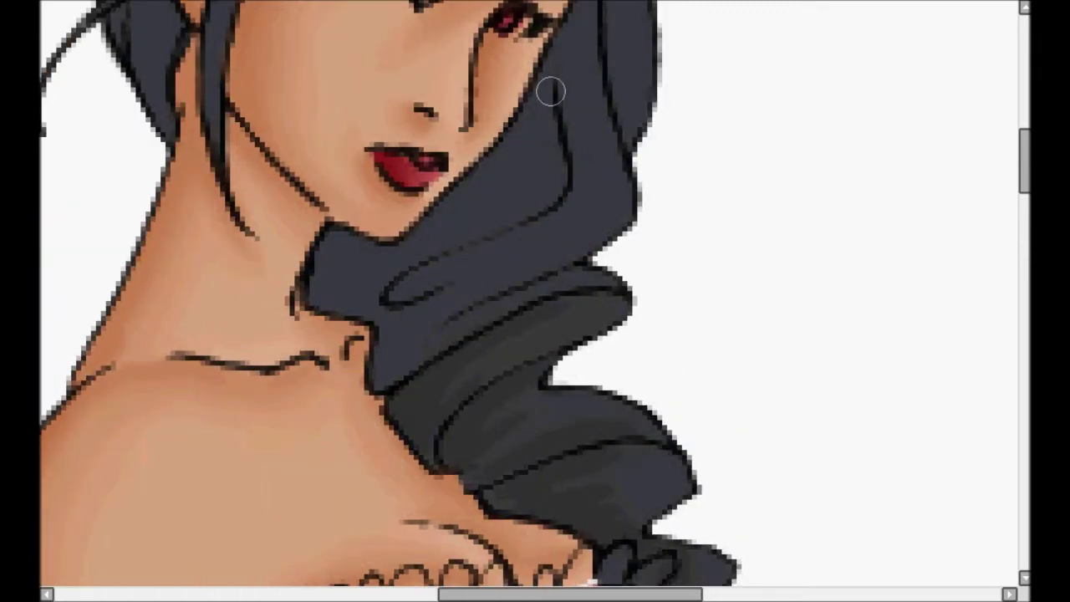
pyautogui.moveTo(557, 186); pyautogui.dragTo(477, 231)
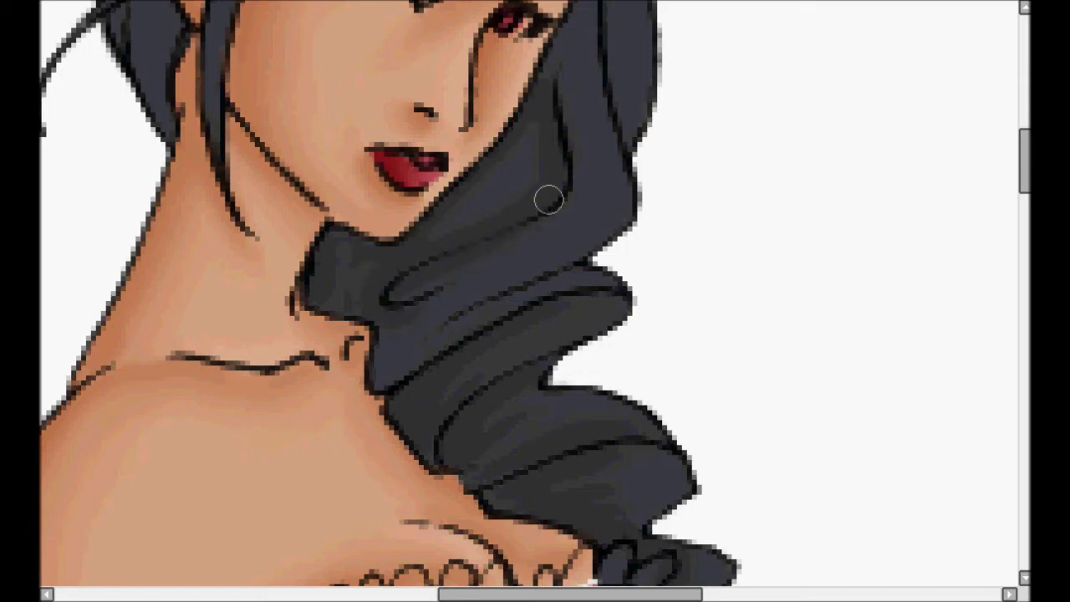
# Shade the long hair falling behind the far side of the face with dark neutral grey.
pyautogui.hscroll(3, 475, 251)
pyautogui.scroll(5, 437, 234)
pyautogui.hscroll(3, 418, 201)
pyautogui.hscroll(-1, 358, 107)
pyautogui.scroll(4, 334, 310)
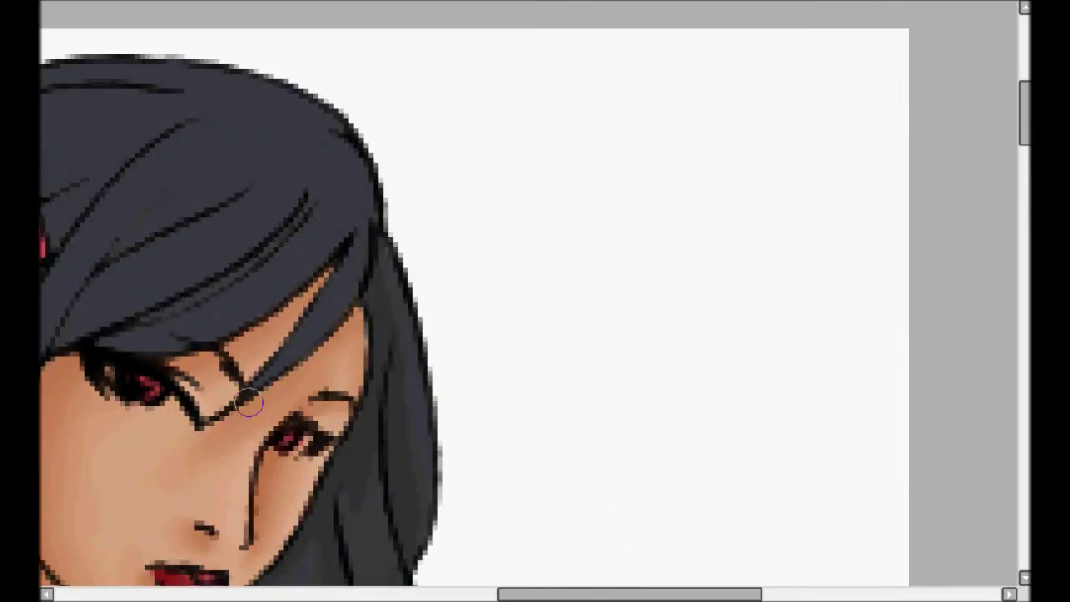
# Shade the thin forehead lock, the strands by the ear and the hair around the two red clips with dark neutral grey.
pyautogui.hscroll(-3, 334, 251)
pyautogui.scroll(1, 343, 126)
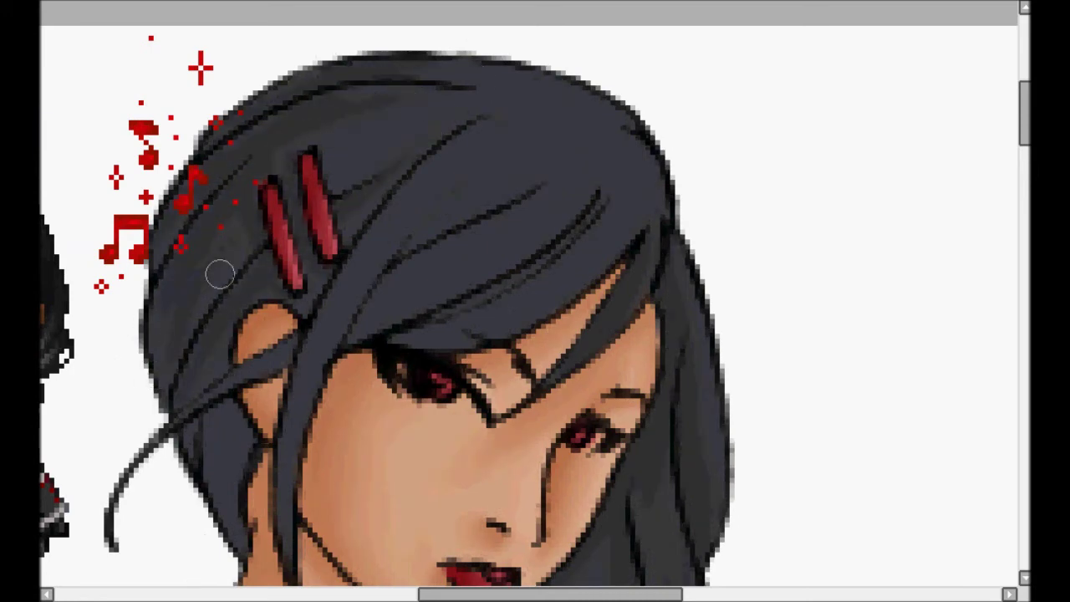
pyautogui.scroll(-1, 134, 456)
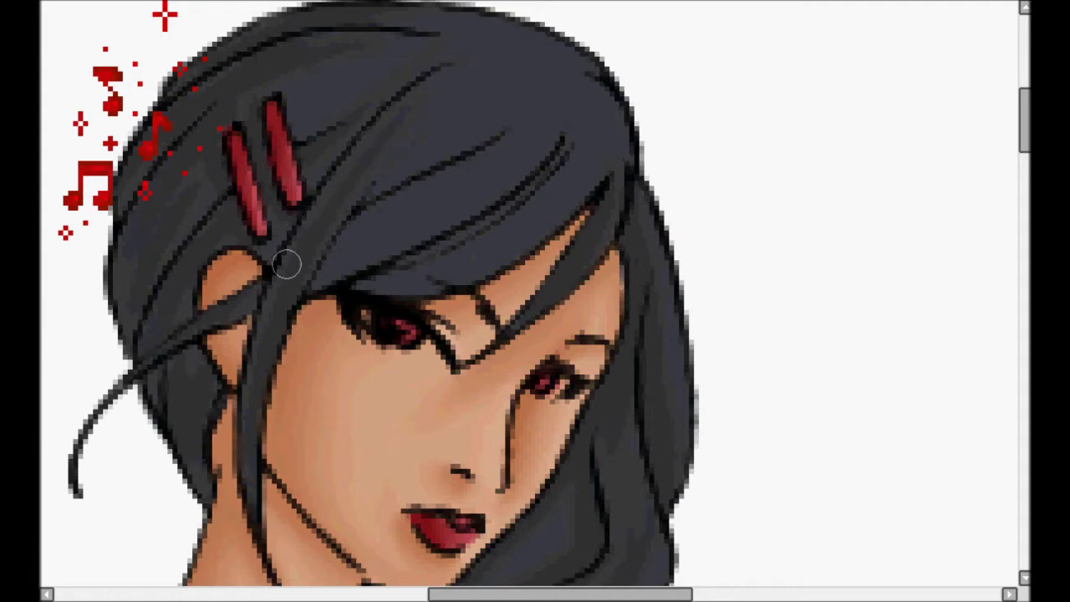
pyautogui.scroll(1, 382, 137)
pyautogui.scroll(-1, 354, 287)
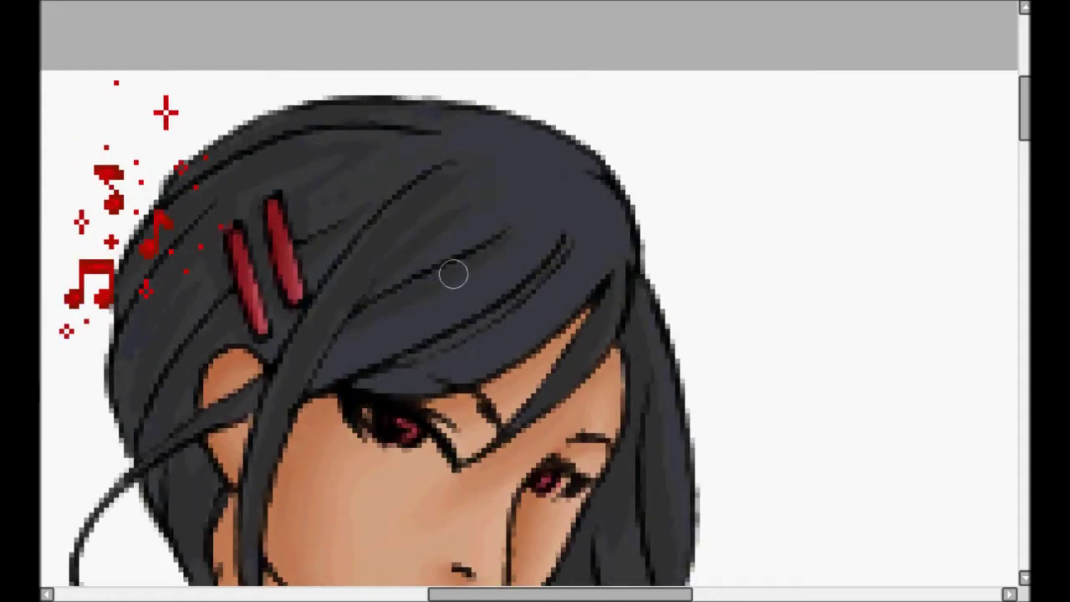